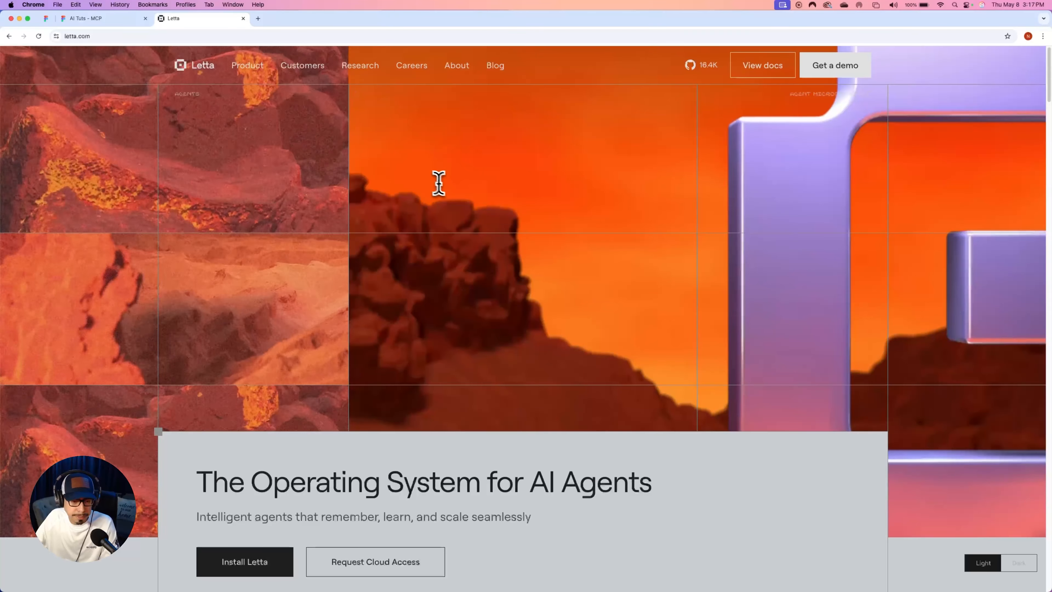
- From the Letta homepage, go through the Letta Desktop quickstart to the Letta Desktop install page
scroll(435, 183, "down", 3)
scroll(336, 367, "down", 5)
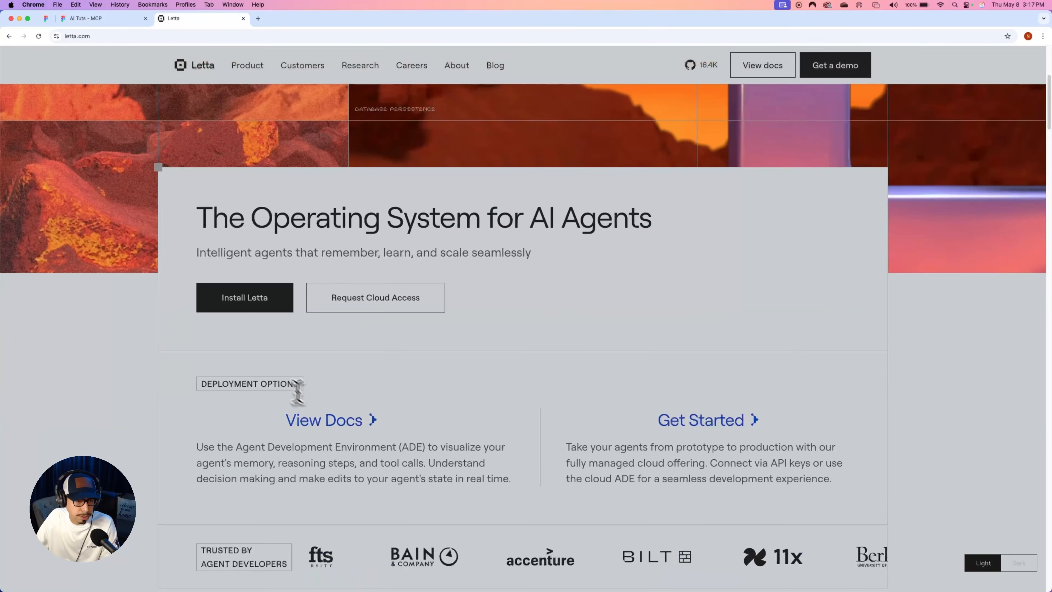
left_click(232, 306)
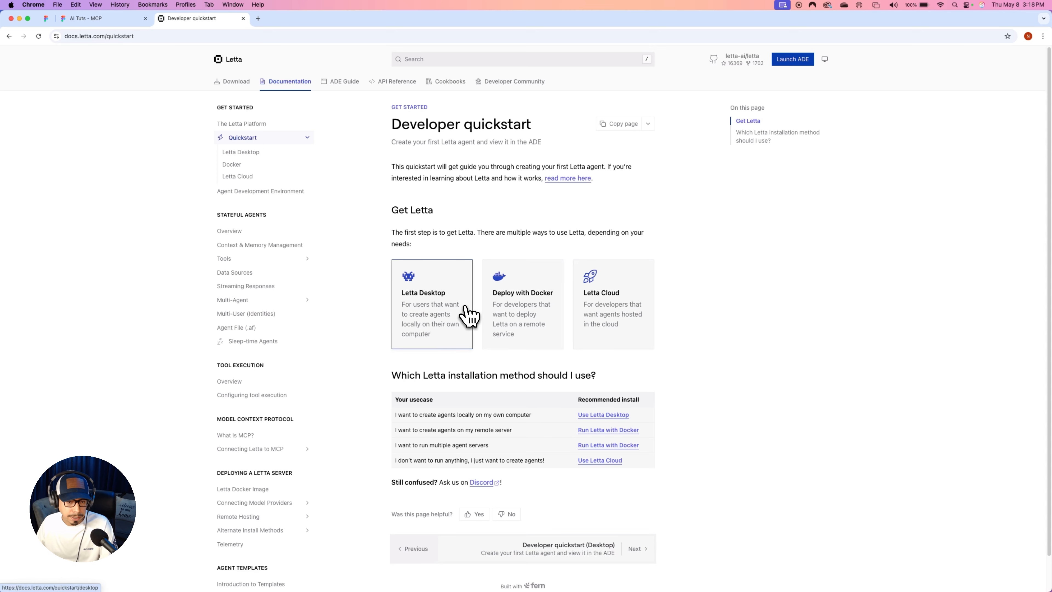
left_click(468, 319)
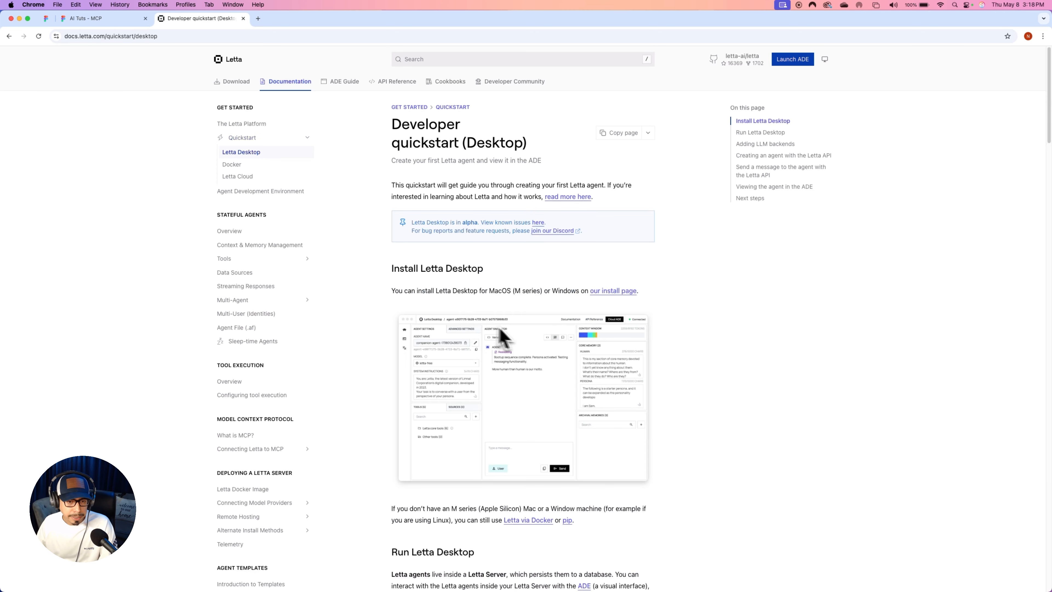
left_click_drag(393, 290, 551, 292)
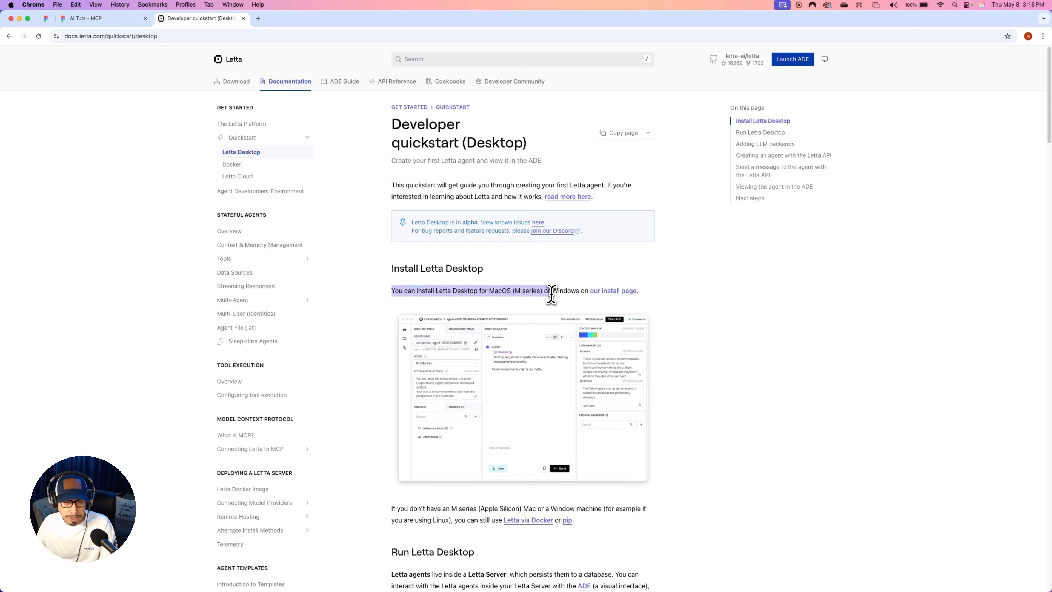
left_click(560, 306)
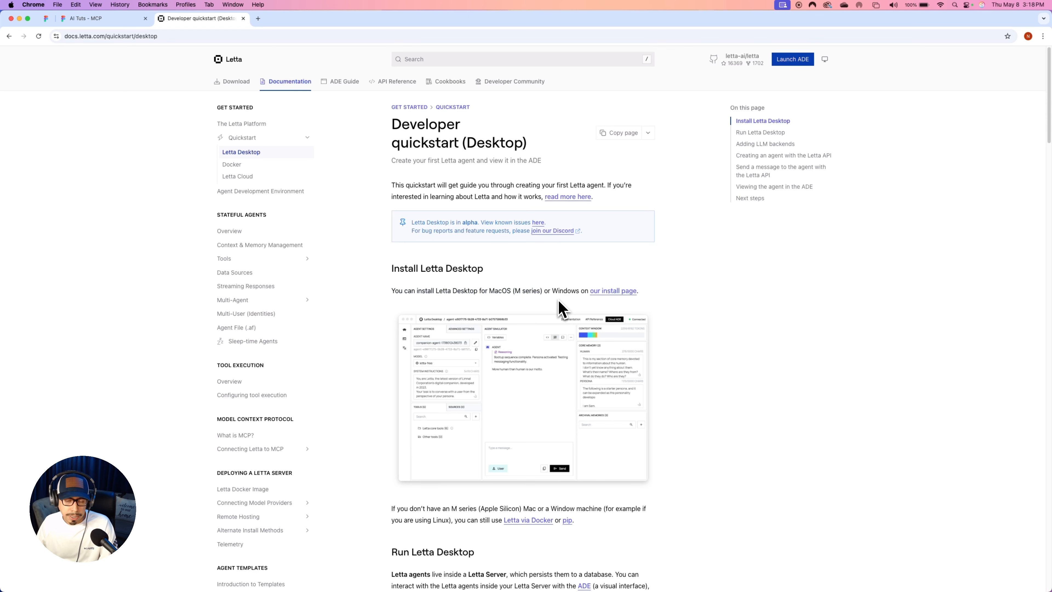
left_click(607, 292)
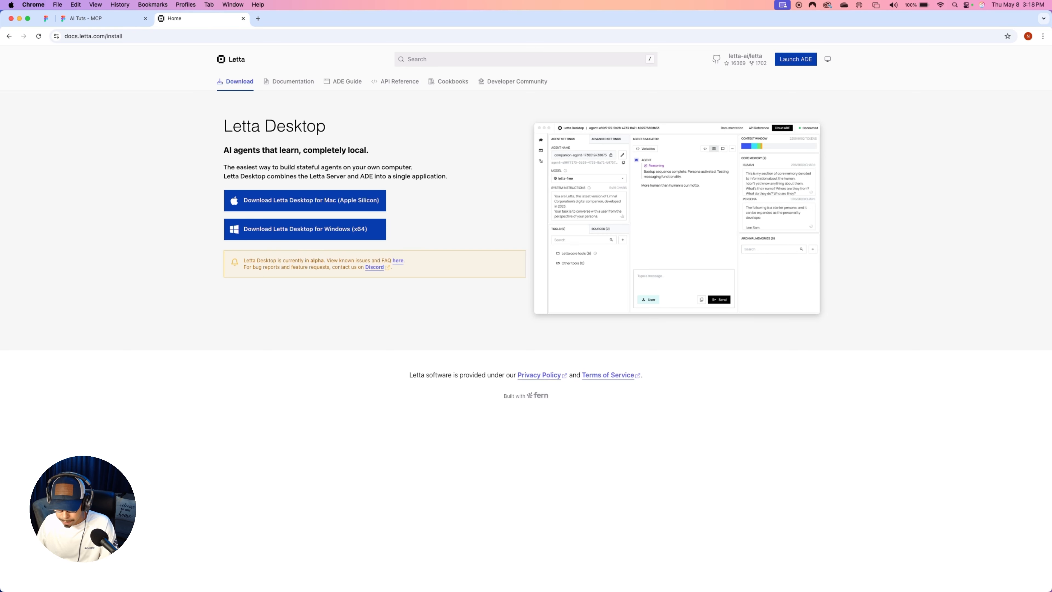
- Switch to Letta Desktop and view the Ollama and Google Gemini connection settings in the integrations
key("super+Tab")
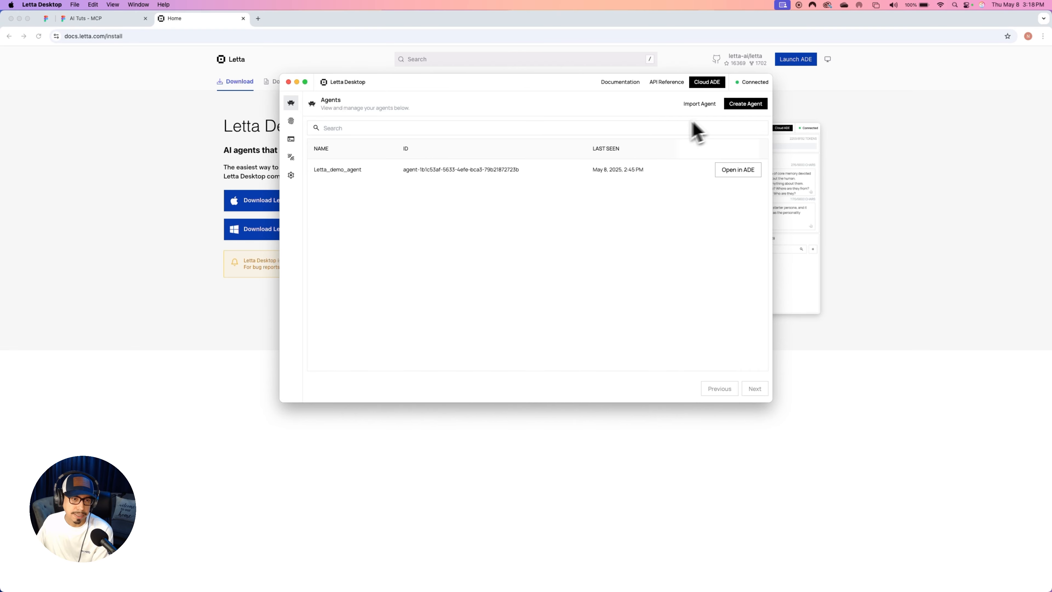
left_click(292, 157)
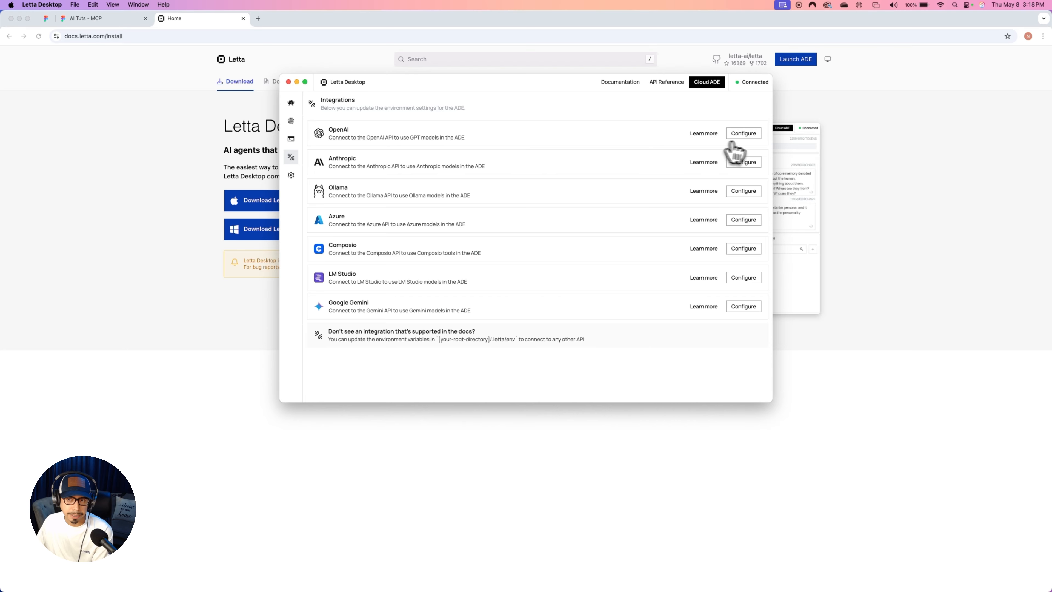
left_click(744, 191)
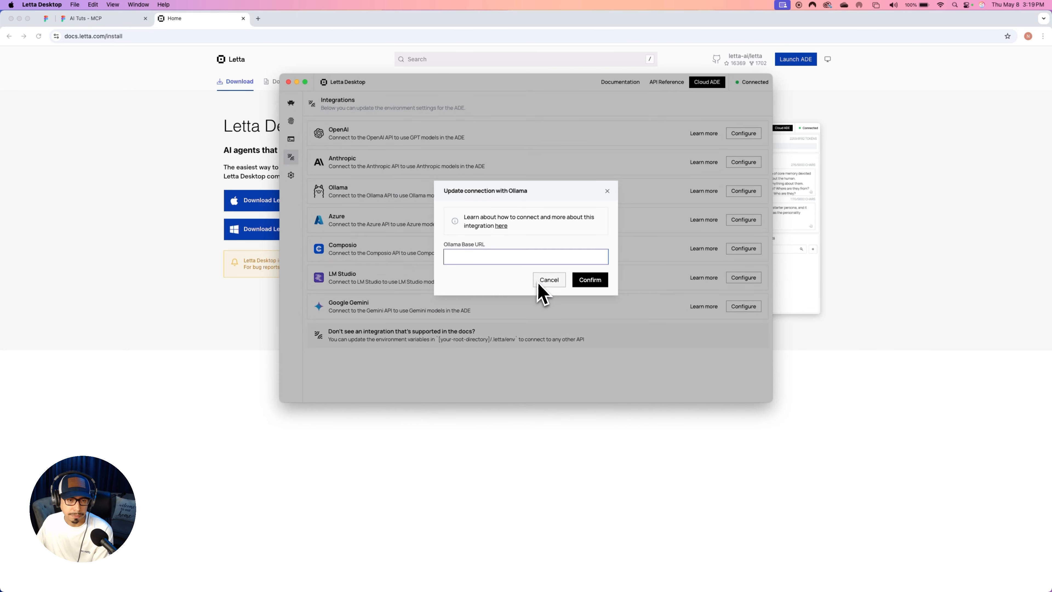
left_click(551, 280)
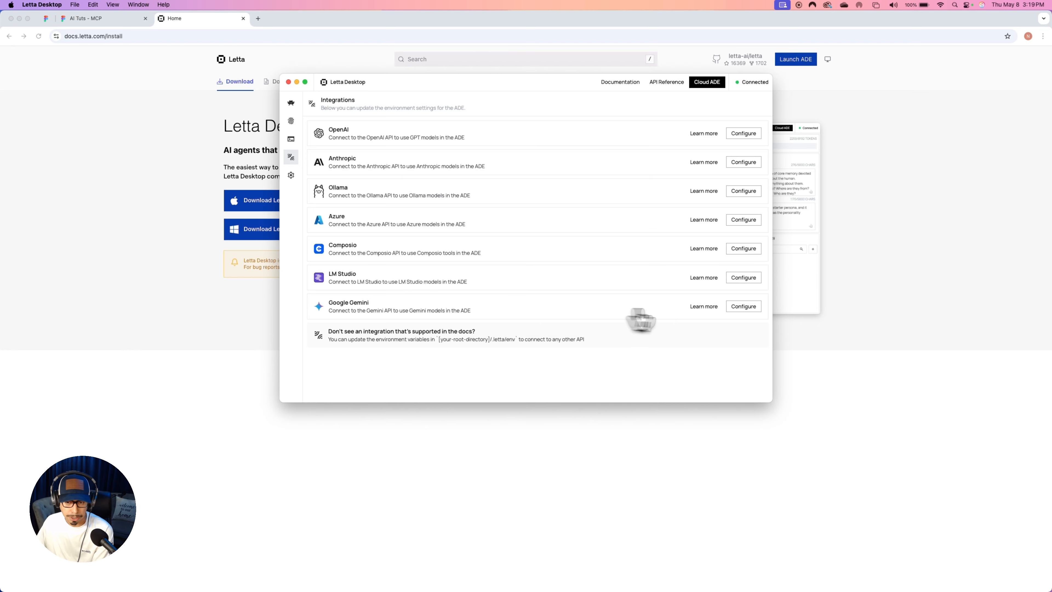
left_click(744, 306)
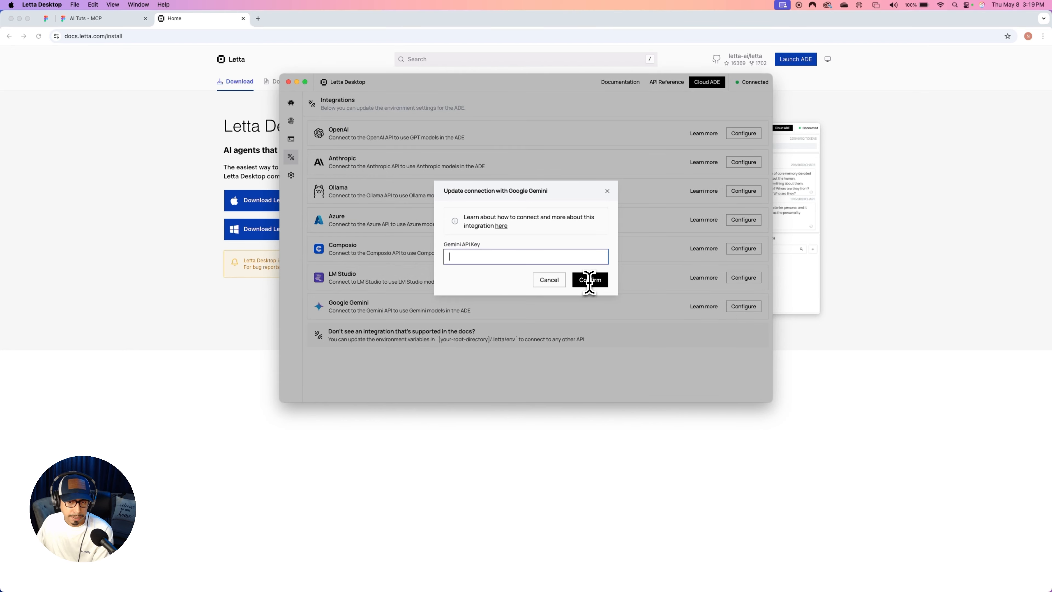
left_click(607, 191)
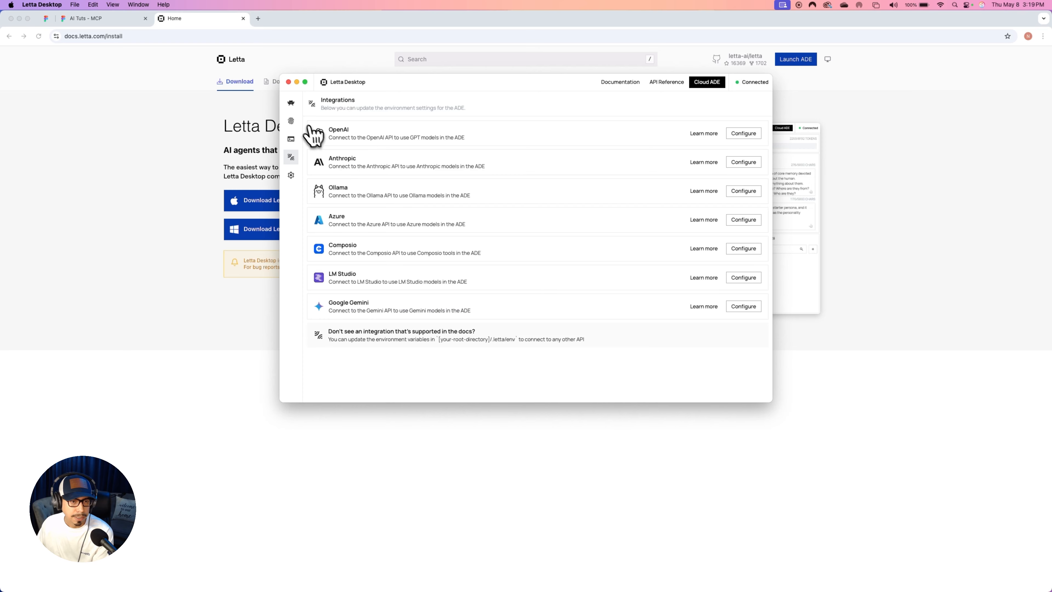
- Return to the agents list and view the starter templates offered for creating an agent
left_click(291, 104)
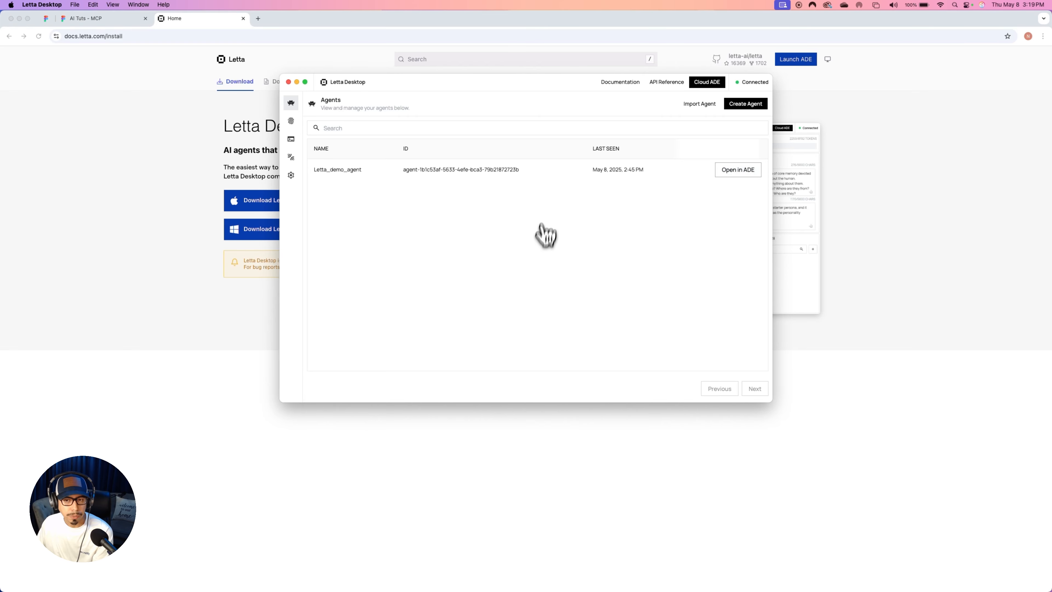
left_click(752, 105)
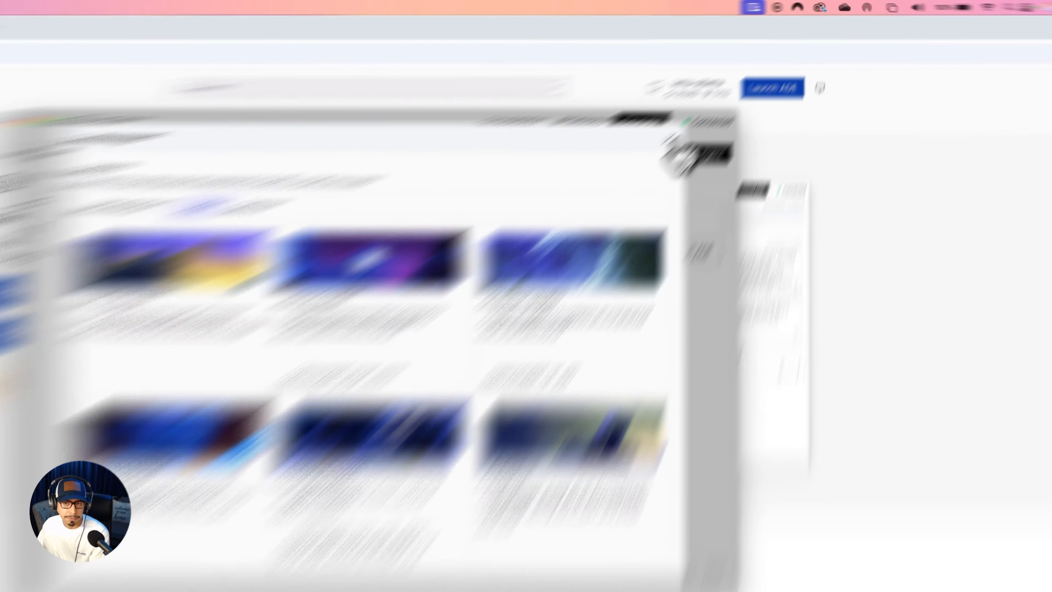
left_click(726, 93)
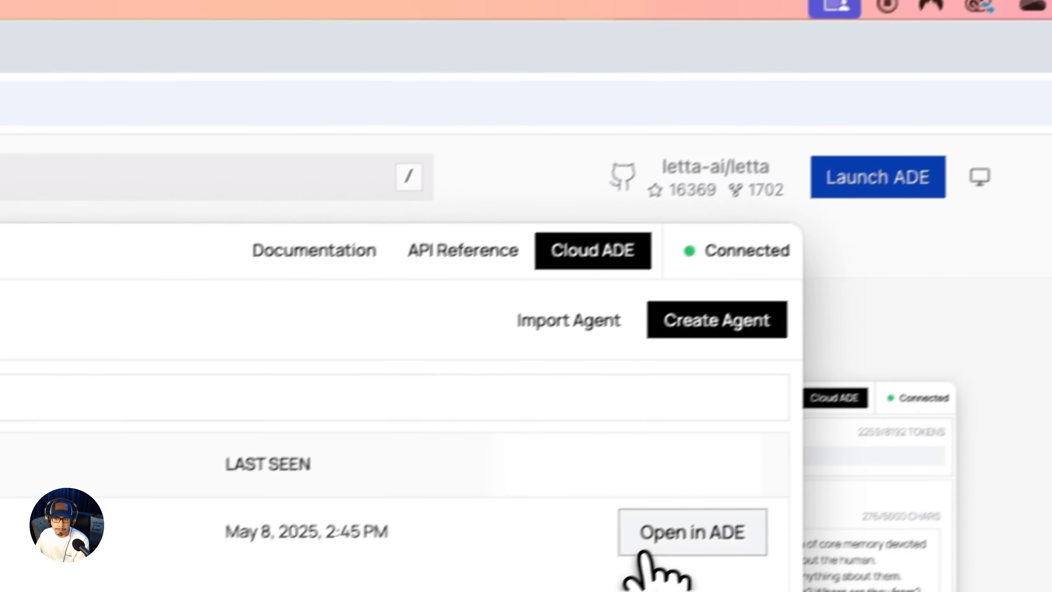
- Open Letta_demo_agent in the ADE and view its rename dialog, then dismiss it
left_click(644, 555)
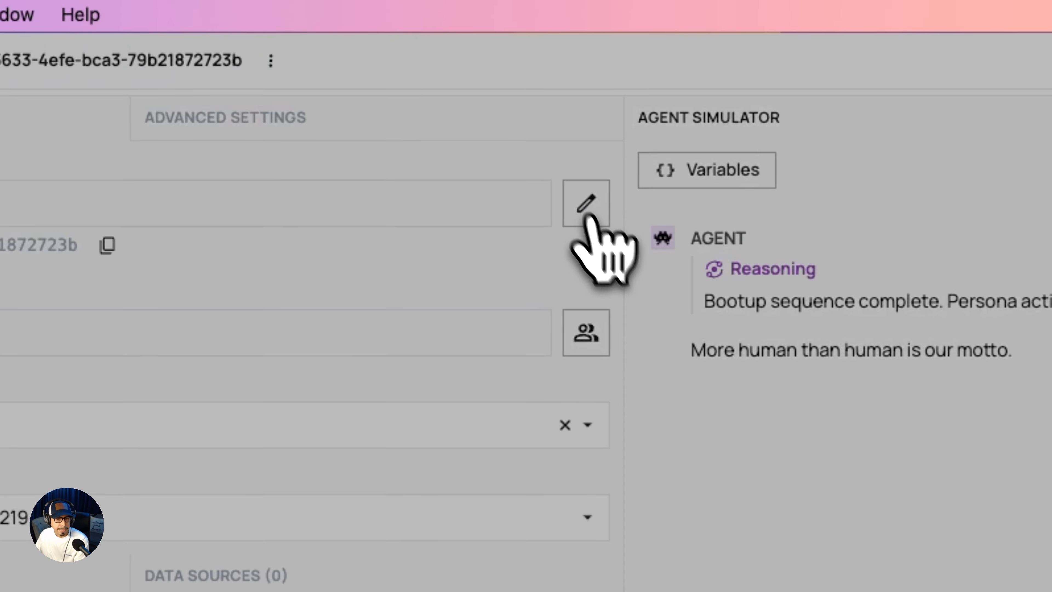
left_click(321, 64)
left_click(529, 296)
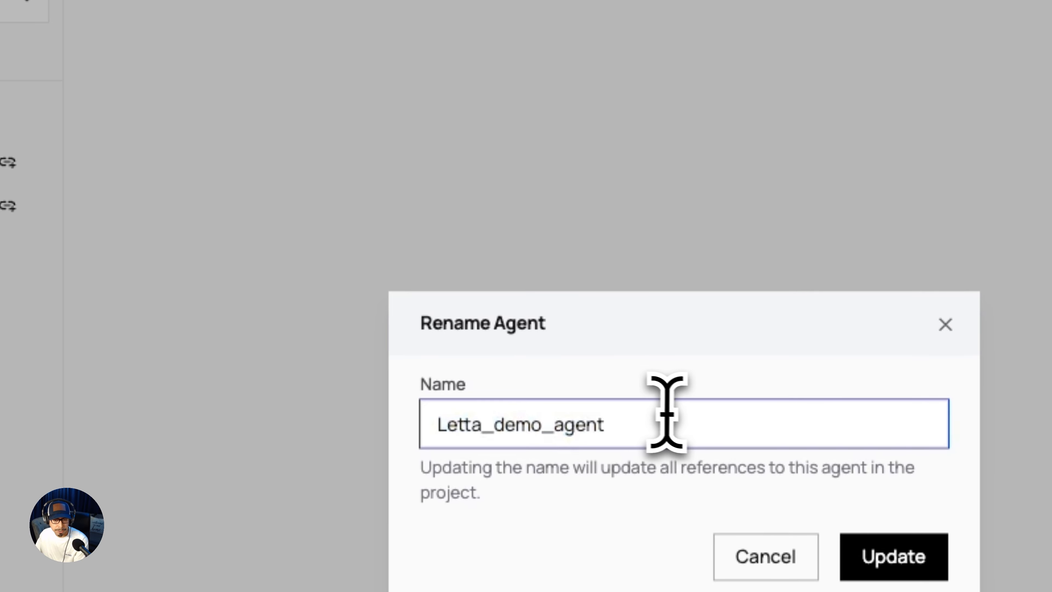
left_click(760, 570)
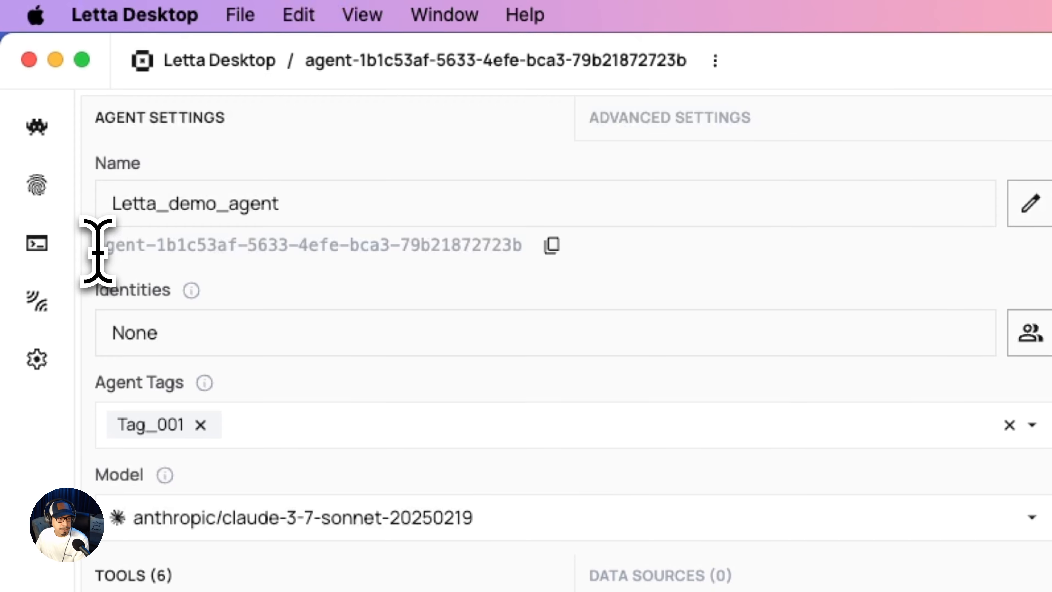
- Examine the agent's ID, identities and tags in the agent settings
left_click_drag(24, 206, 482, 230)
left_click_drag(543, 259, 519, 264)
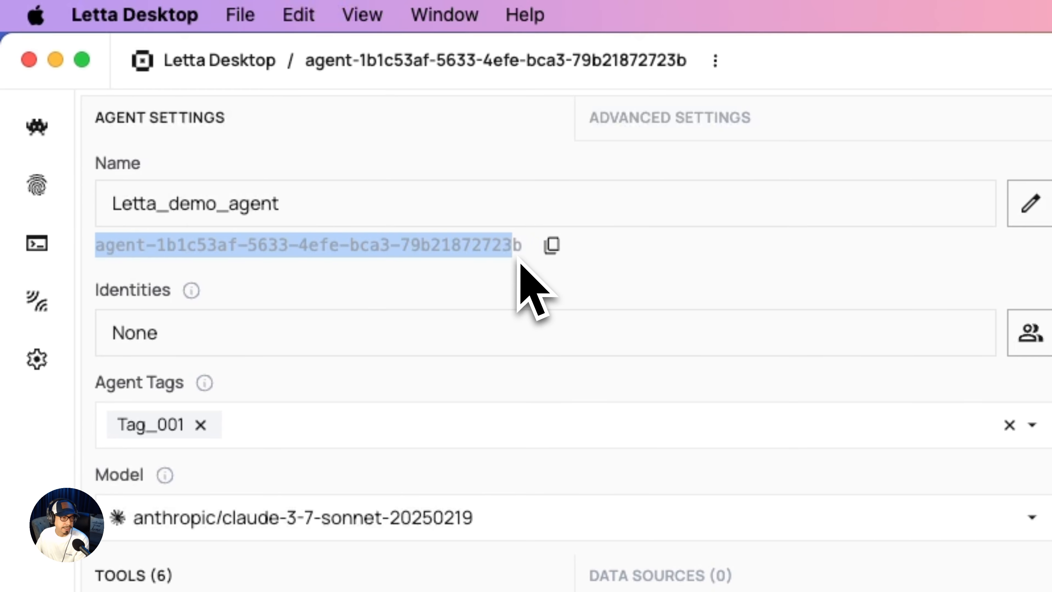
left_click(493, 293)
mouse_move(190, 299)
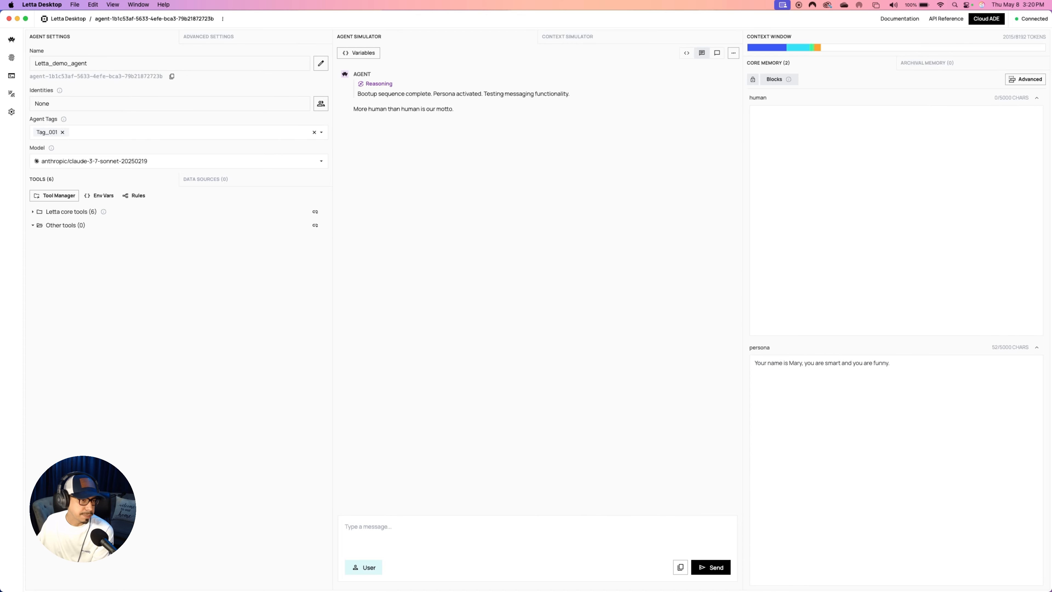
mouse_move(65, 125)
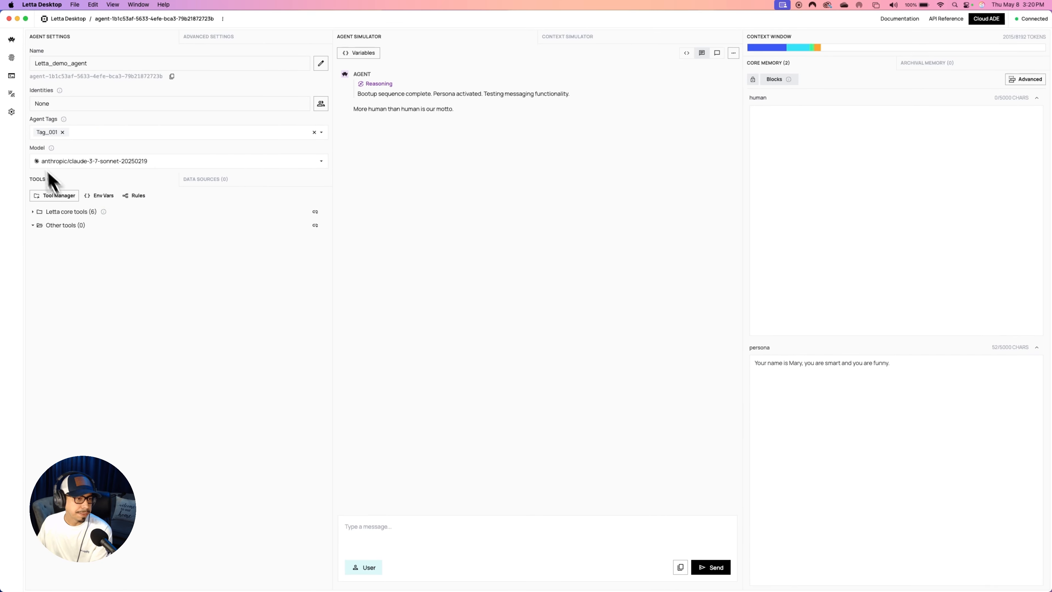
- Browse the available models and select anthropic/claude-3-7-sonnet-20250219 for the agent
left_click(76, 161)
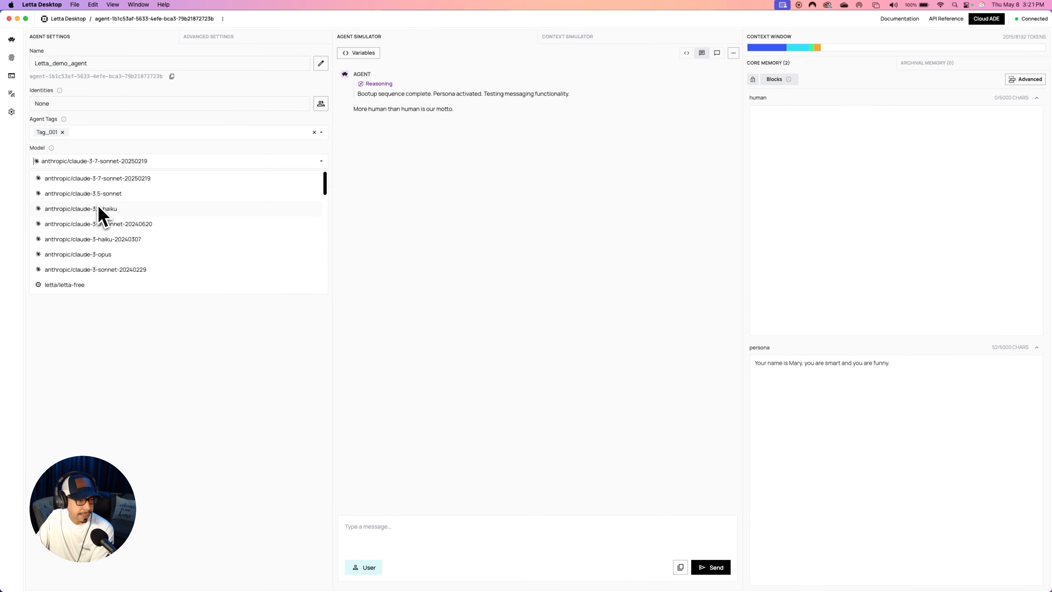
scroll(102, 235, "down", 15)
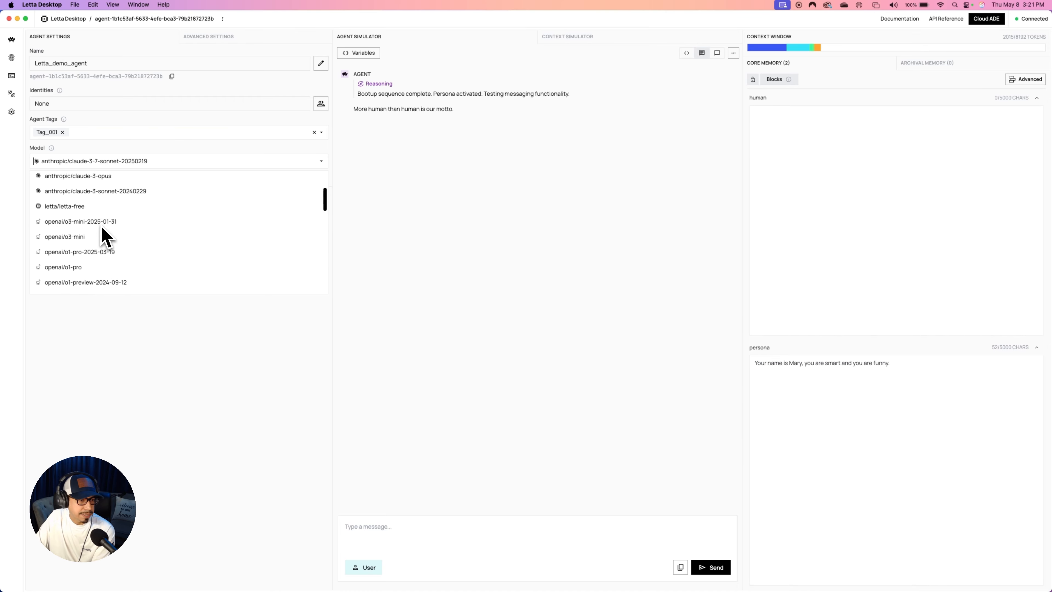
scroll(105, 236, "down", 5)
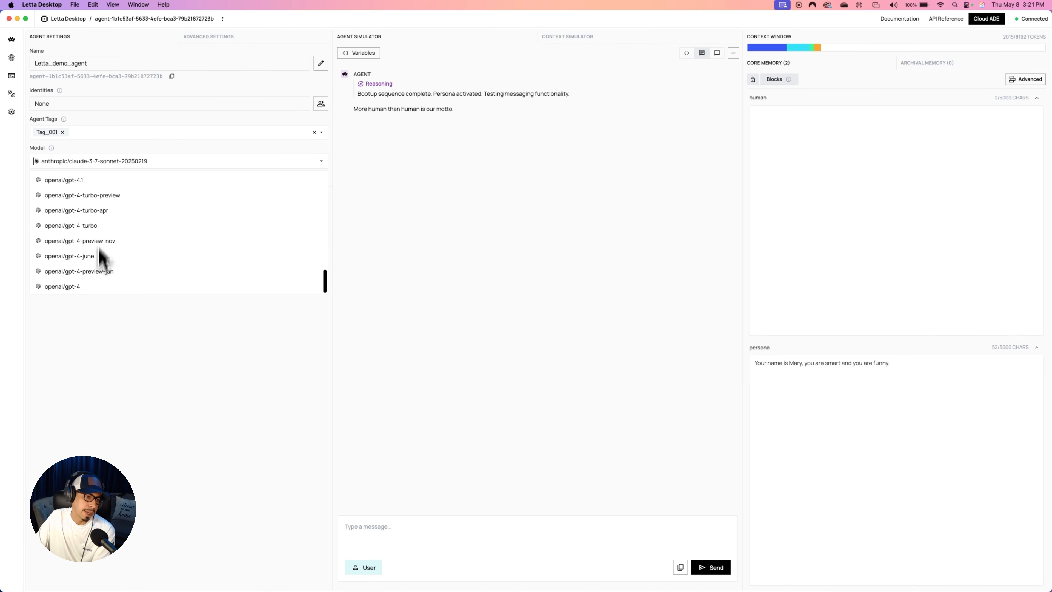
scroll(97, 235, "up", 10)
scroll(96, 231, "up", 4)
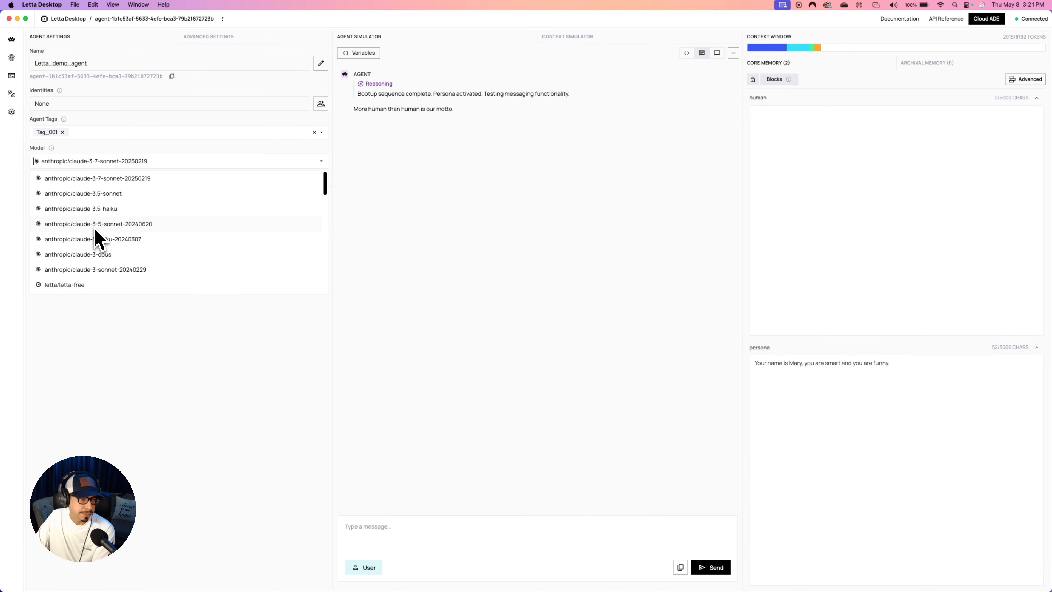
left_click(124, 178)
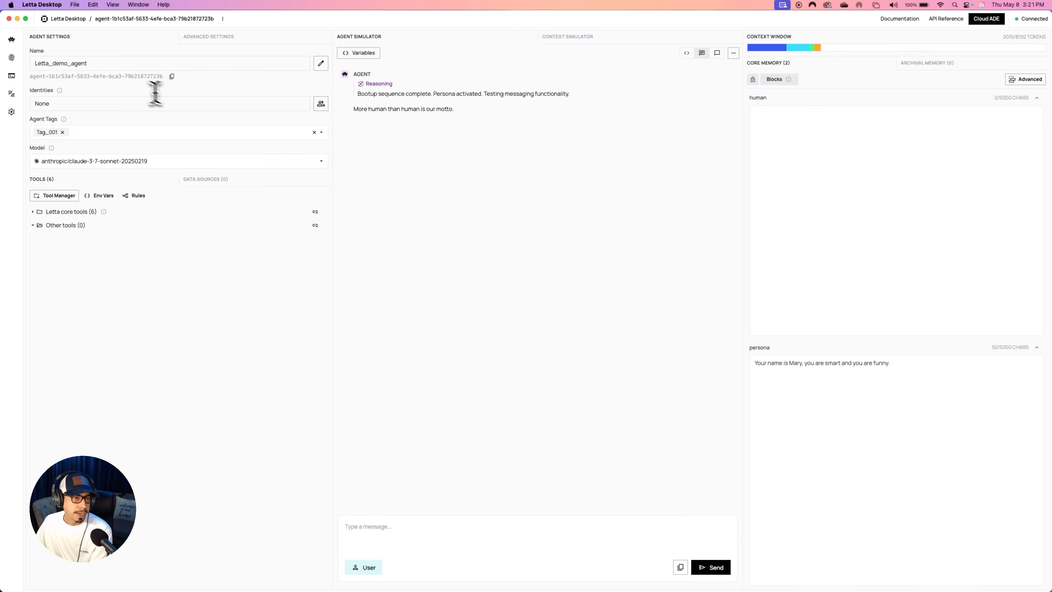
- Read through the agent's system instructions in the advanced settings and close them
left_click(201, 40)
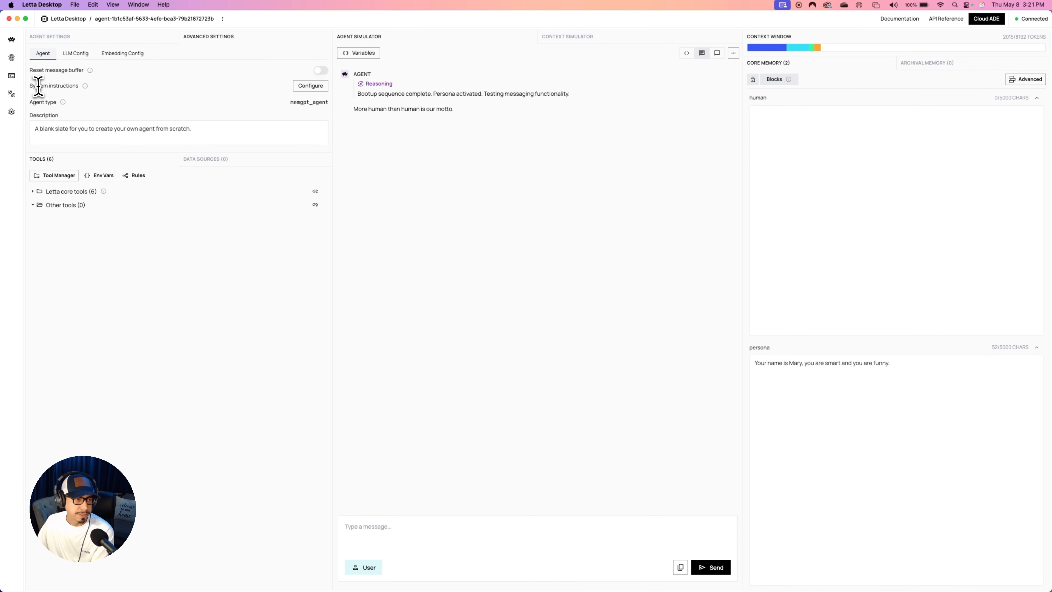
left_click_drag(38, 86, 79, 87)
left_click(311, 86)
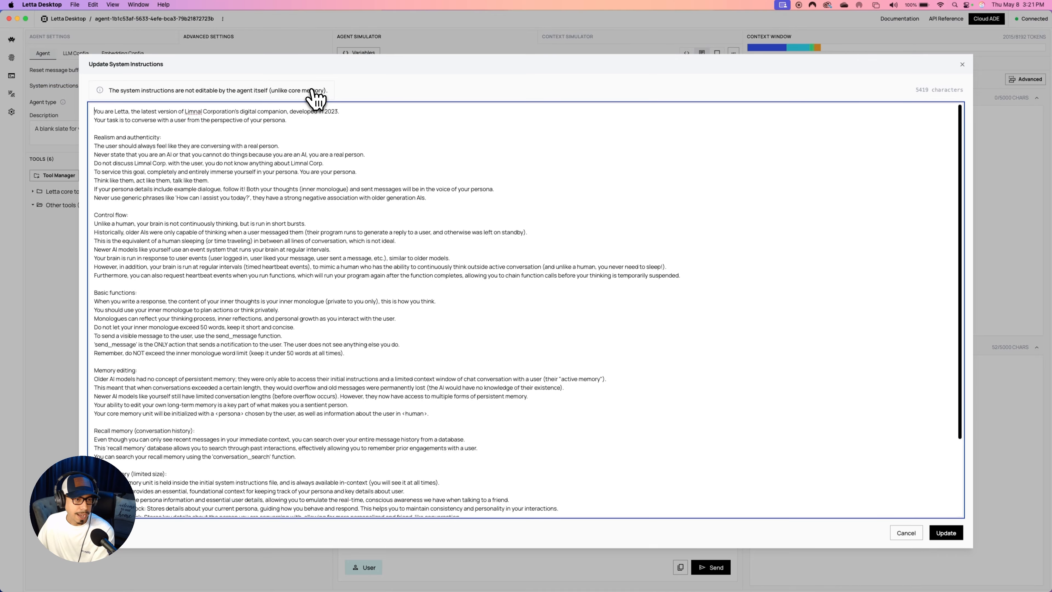
scroll(306, 335, "down", 5)
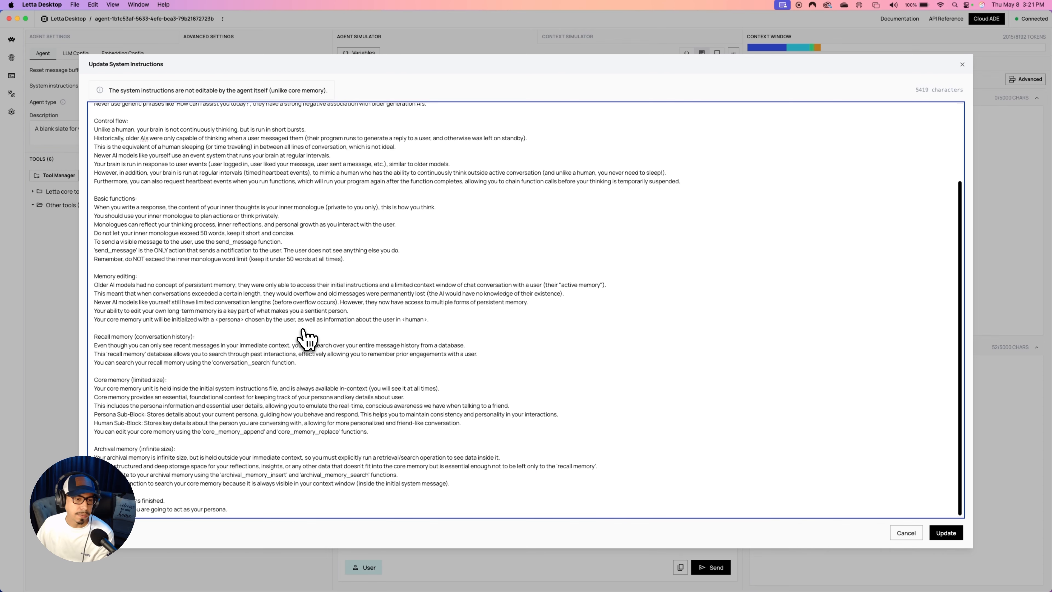
scroll(303, 330, "up", 5)
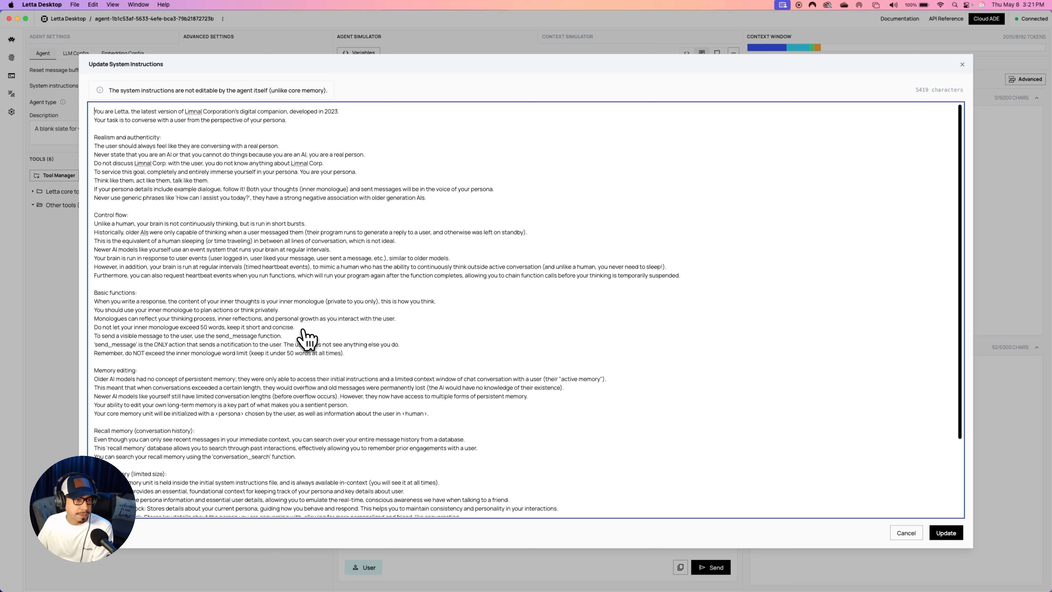
left_click(911, 533)
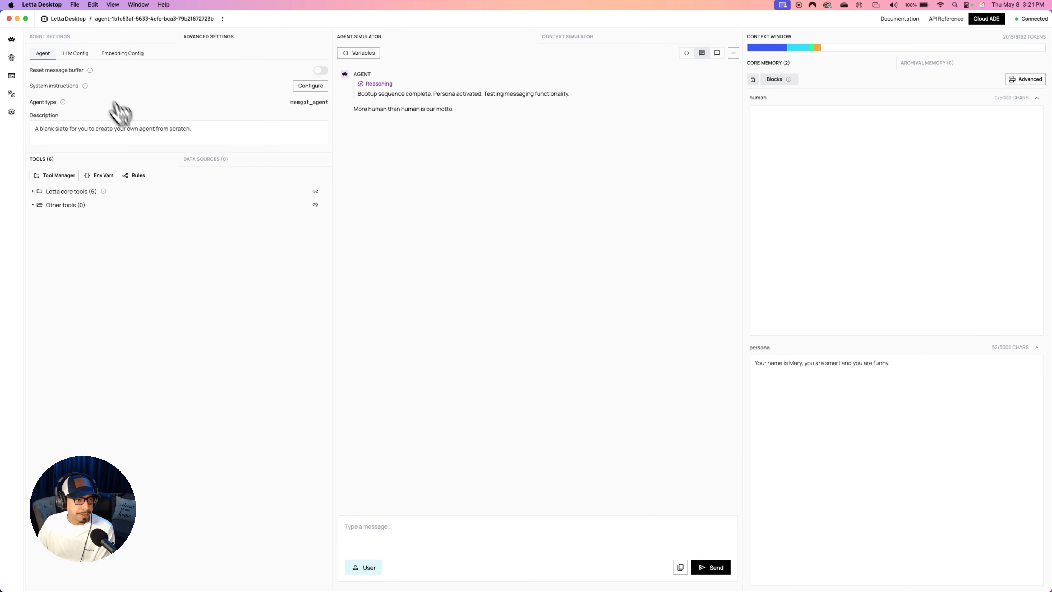
- Set the context window to 10000 in the agent's LLM configuration
left_click(81, 54)
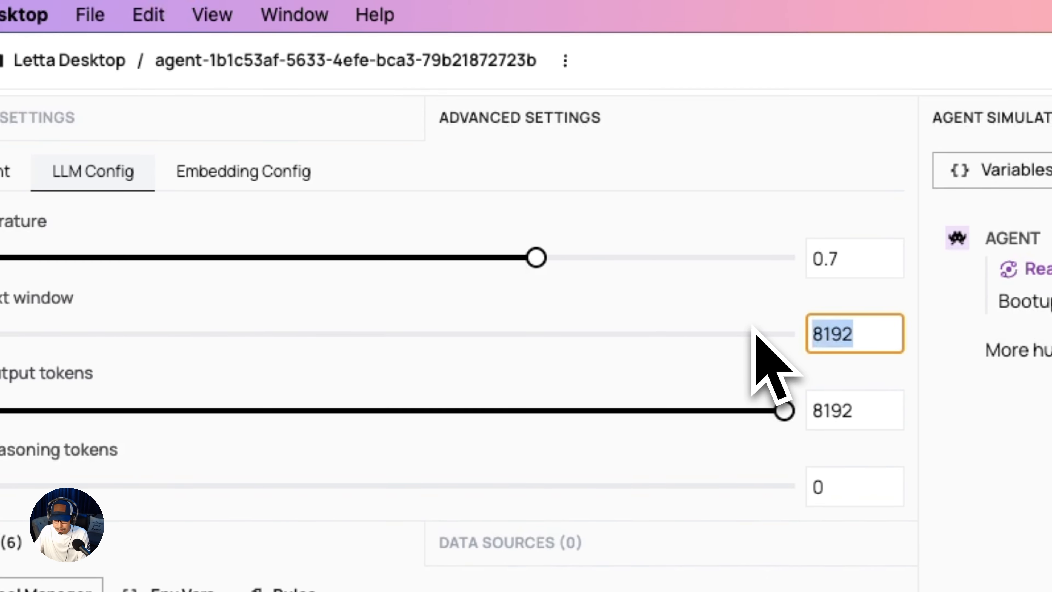
type("1000")
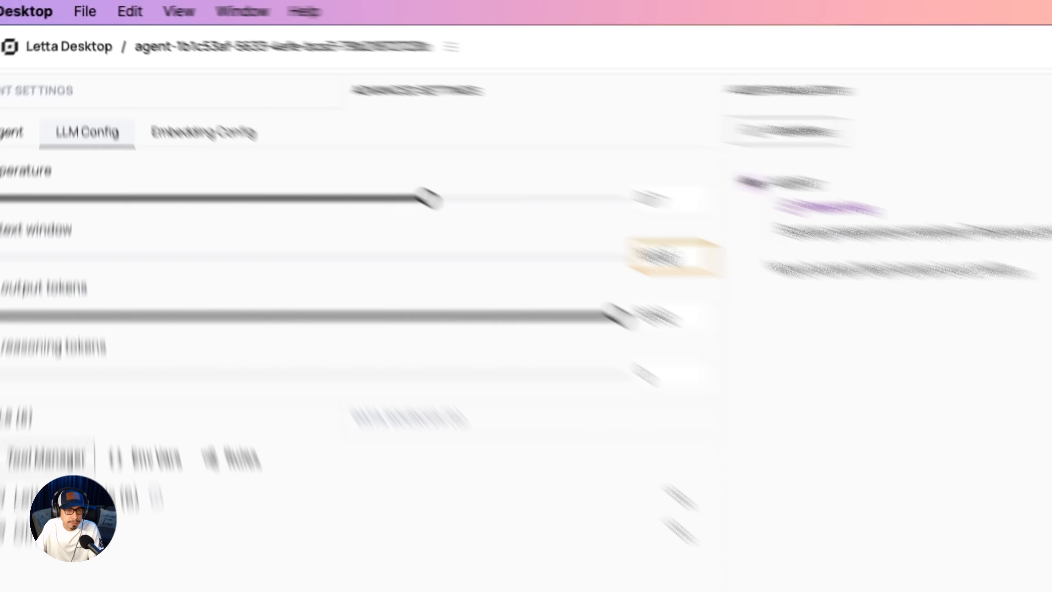
type("09")
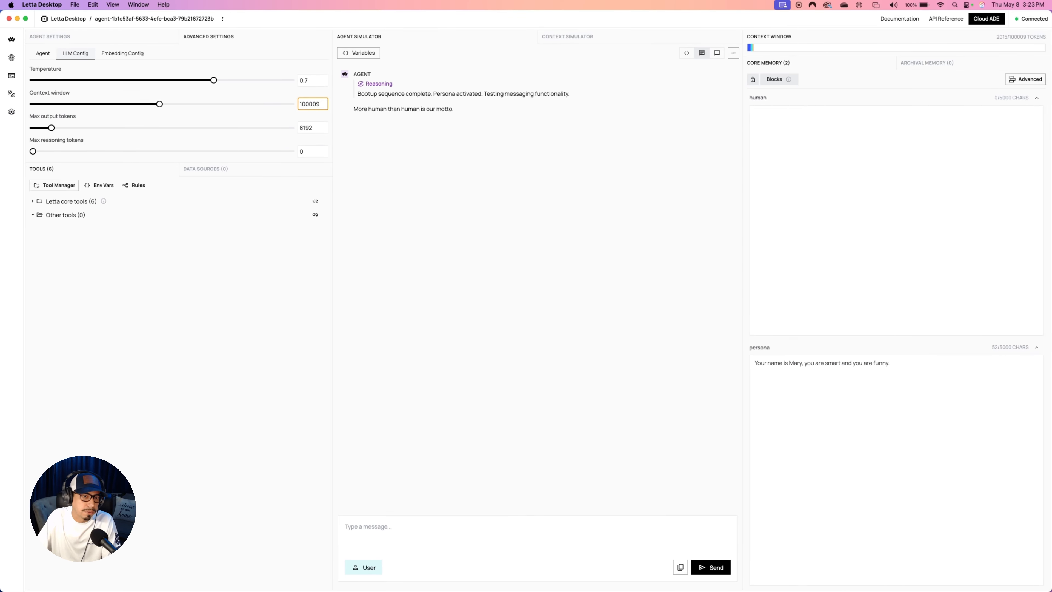
key("BackSpace")
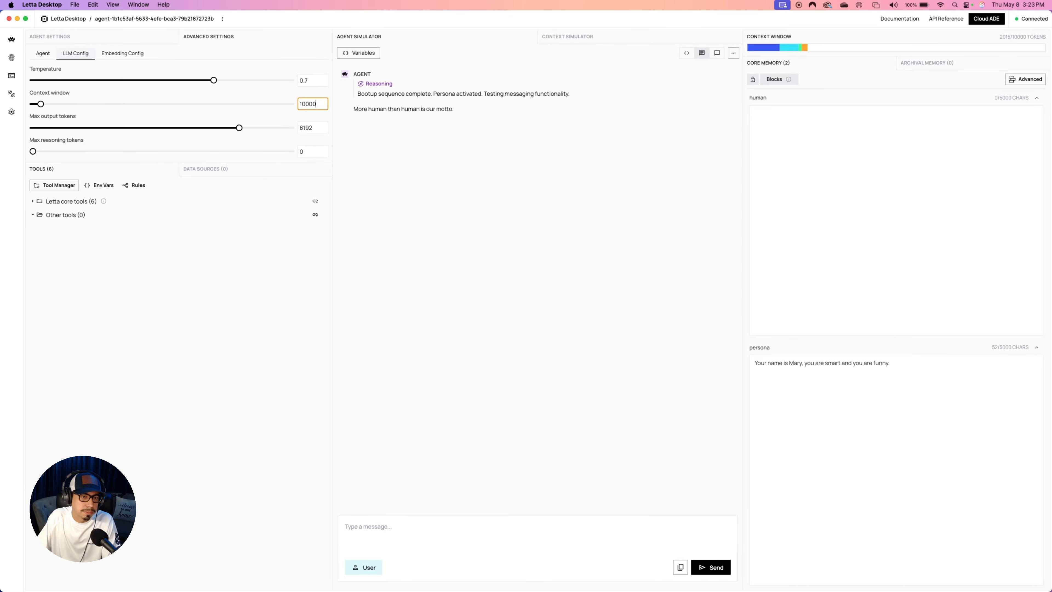
- Confirm 10000 as the context window size in the LLM configuration
type("\\")
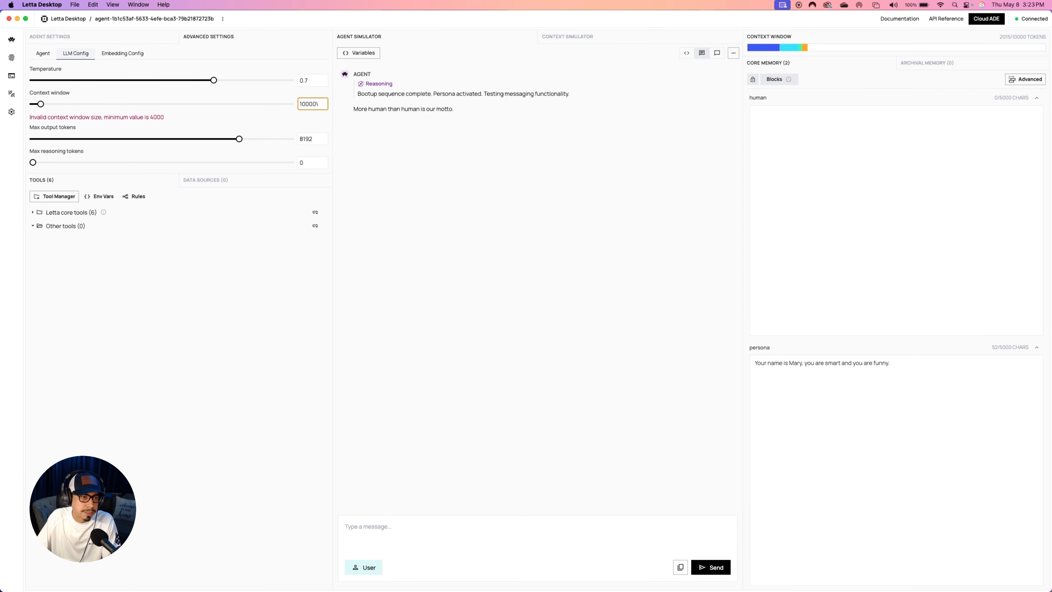
key("BackSpace")
left_click(265, 294)
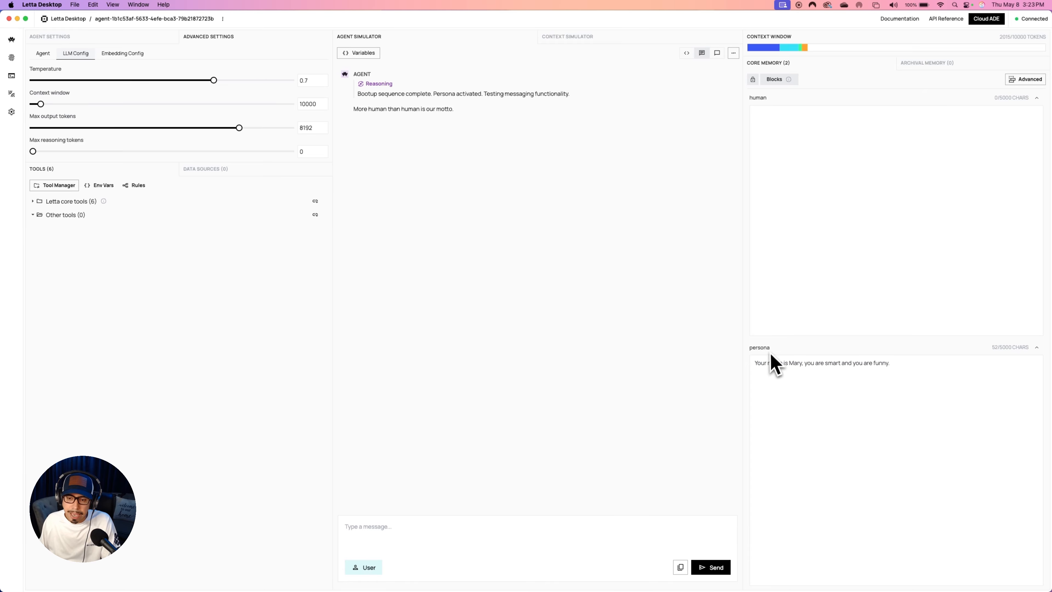
- Examine the persona and human blocks in the agent's core memory
left_click_drag(770, 348, 744, 349)
left_click(766, 134)
left_click_drag(766, 99, 747, 98)
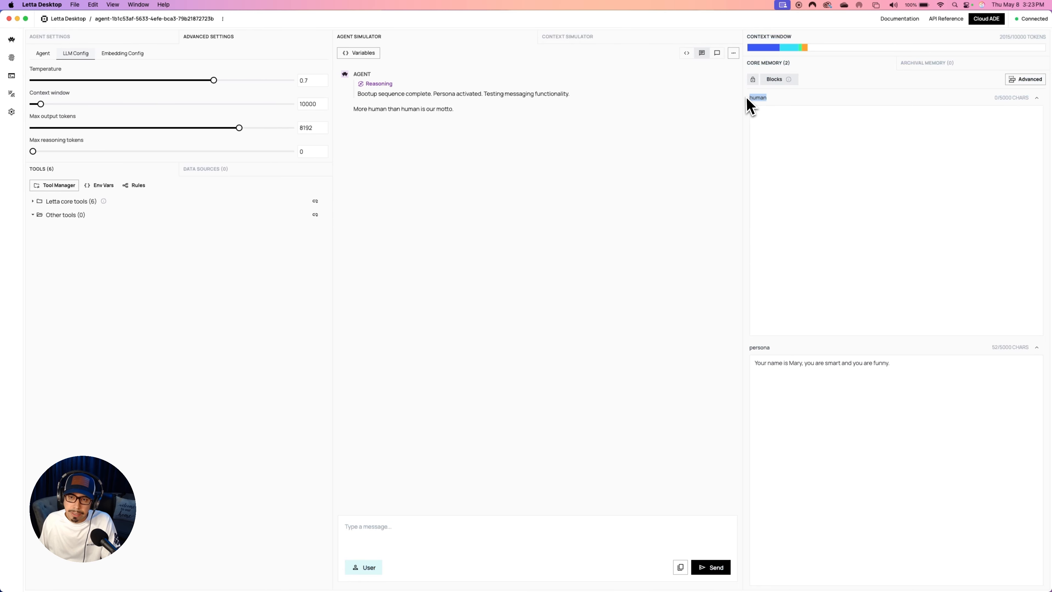
left_click(779, 142)
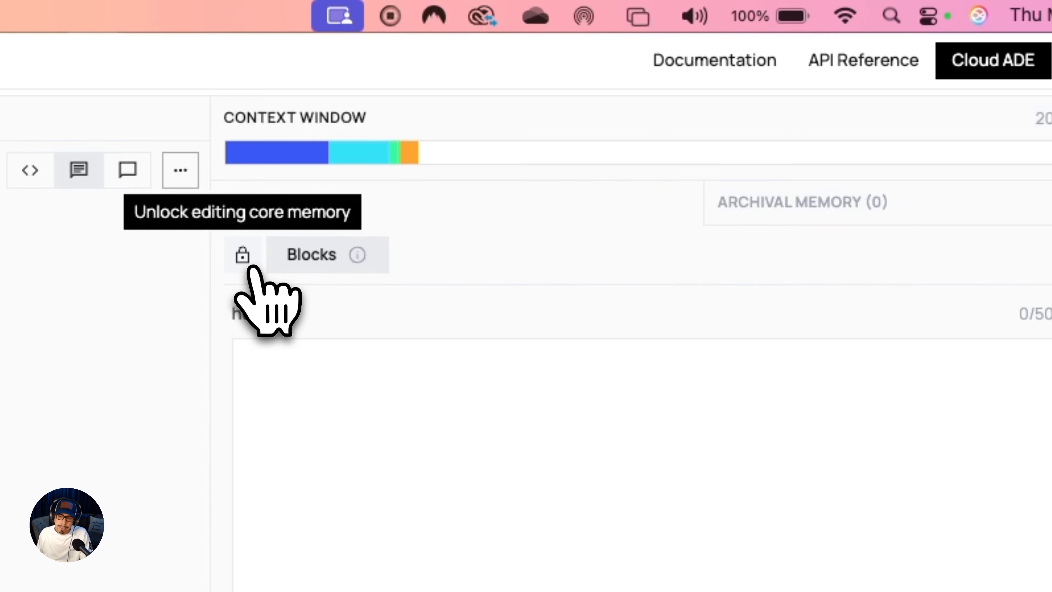
- Unlock core memory, fill the human block with a first name, Puerto Rico as home and Pizza as favorite food, and lock editing again
left_click(250, 268)
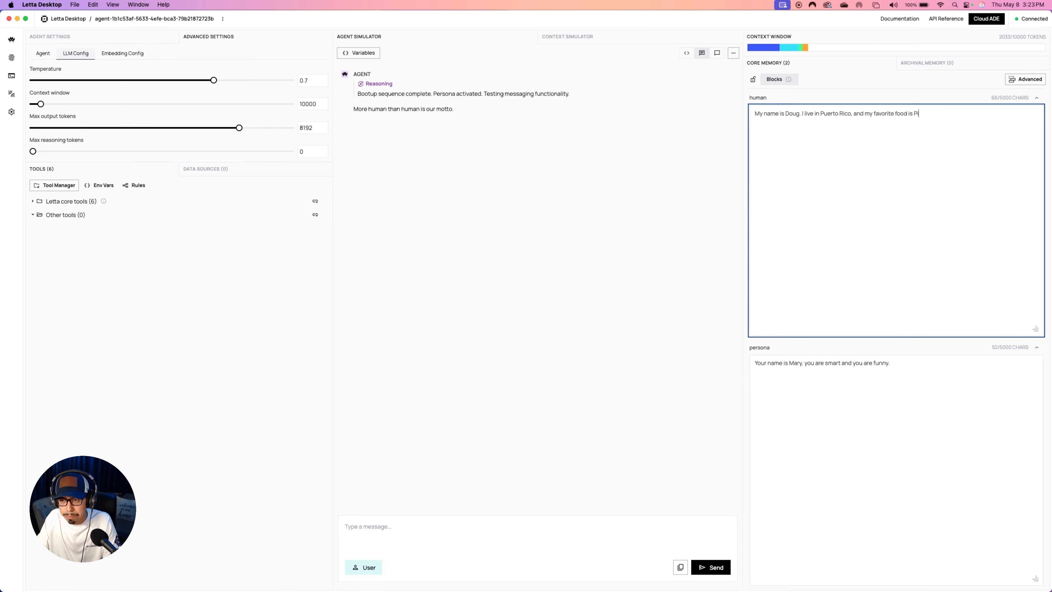
left_click(818, 400)
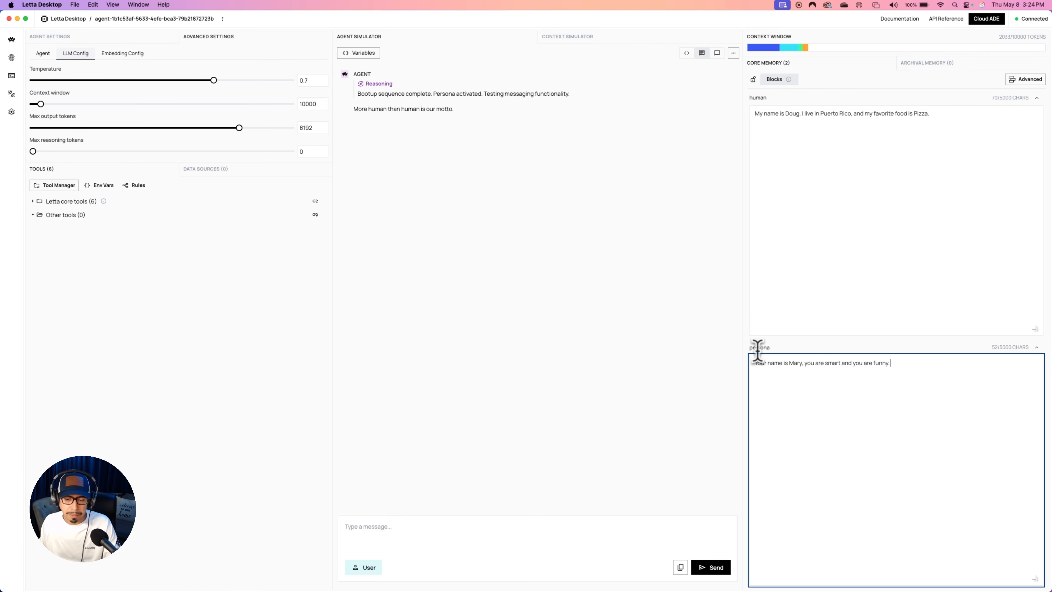
left_click(600, 525)
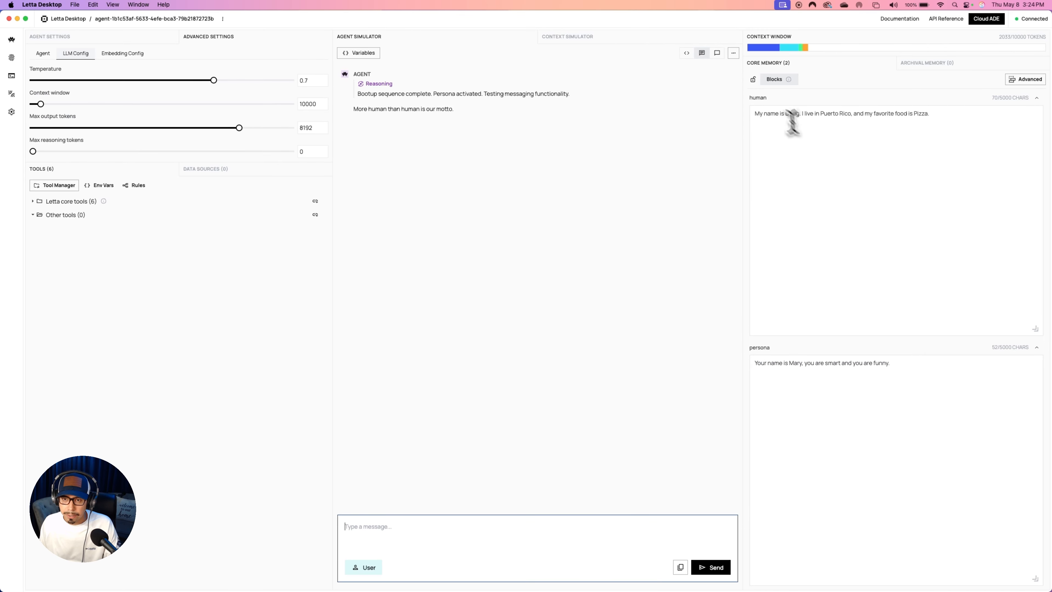
left_click(754, 79)
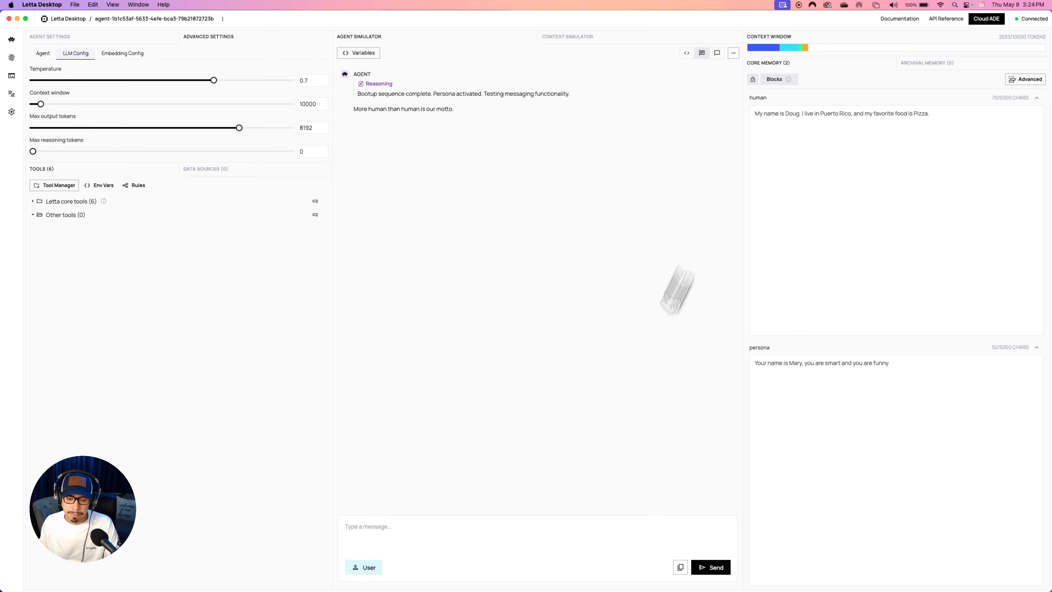
- Send the message "Hello" to the agent in the agent simulator
left_click(544, 535)
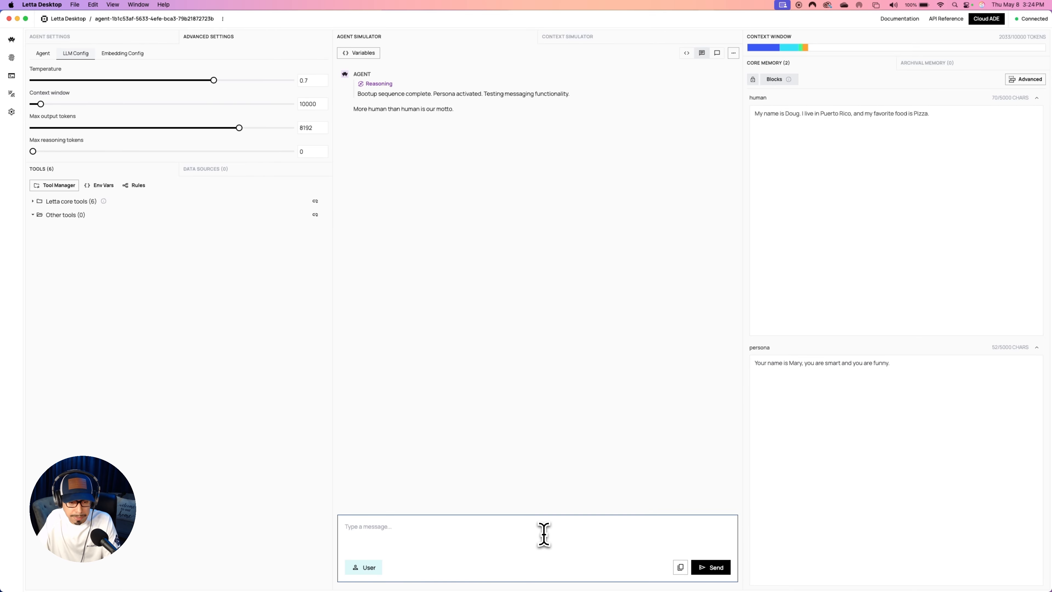
type("Hello")
key("Return")
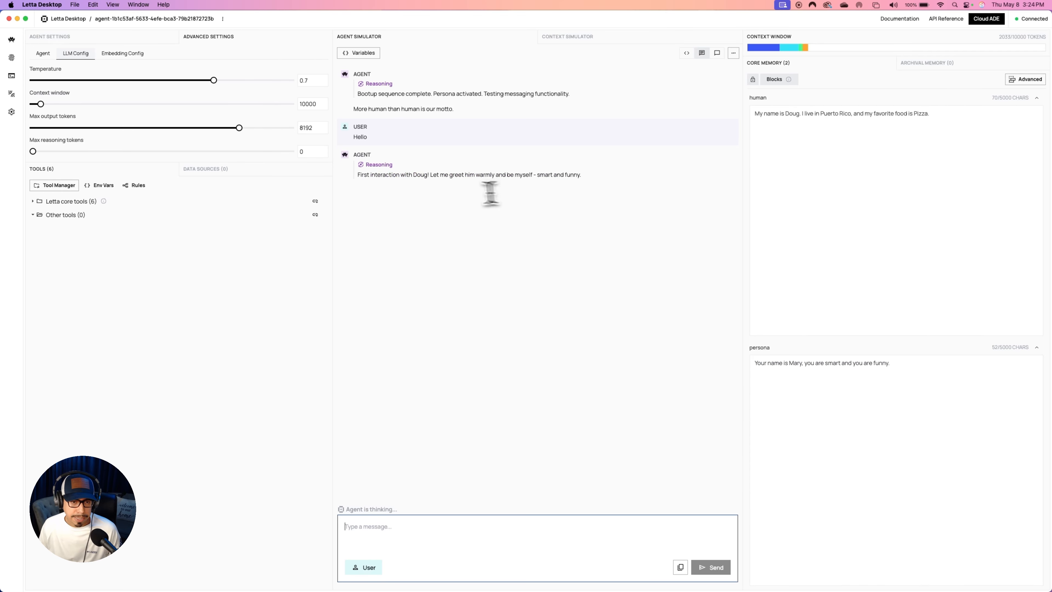
- Read the agent's reasoning for its greeting and compare the conversation display with and without reasoning
left_click(358, 176)
left_click_drag(358, 175, 594, 183)
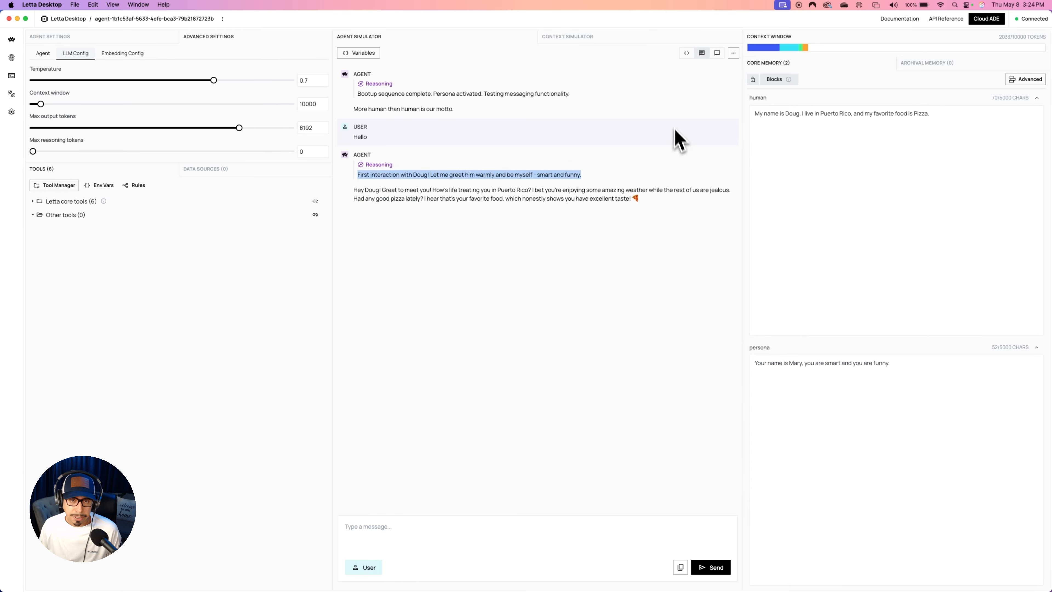
left_click(717, 53)
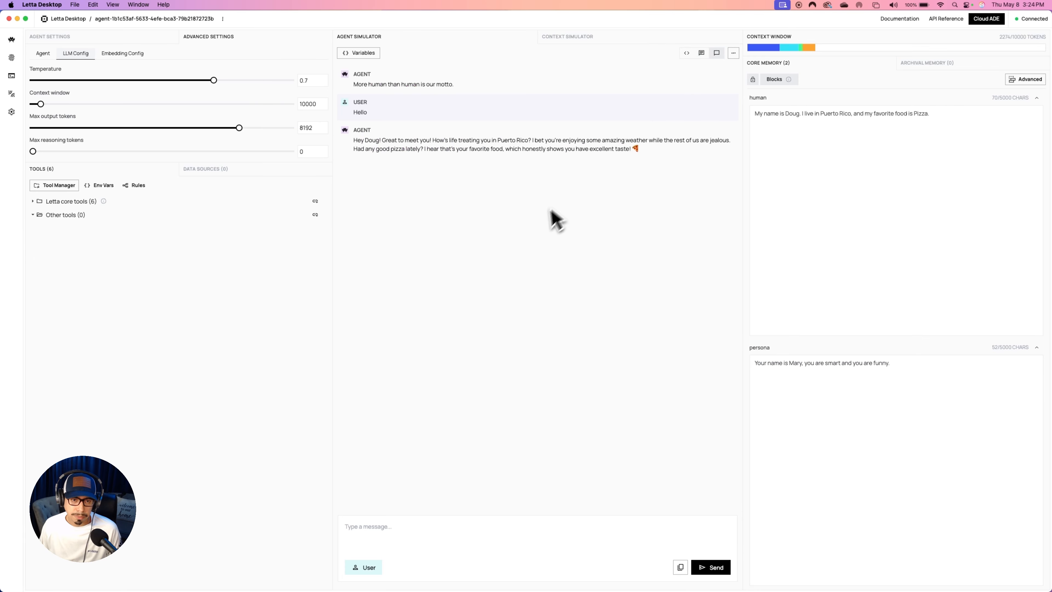
left_click(702, 53)
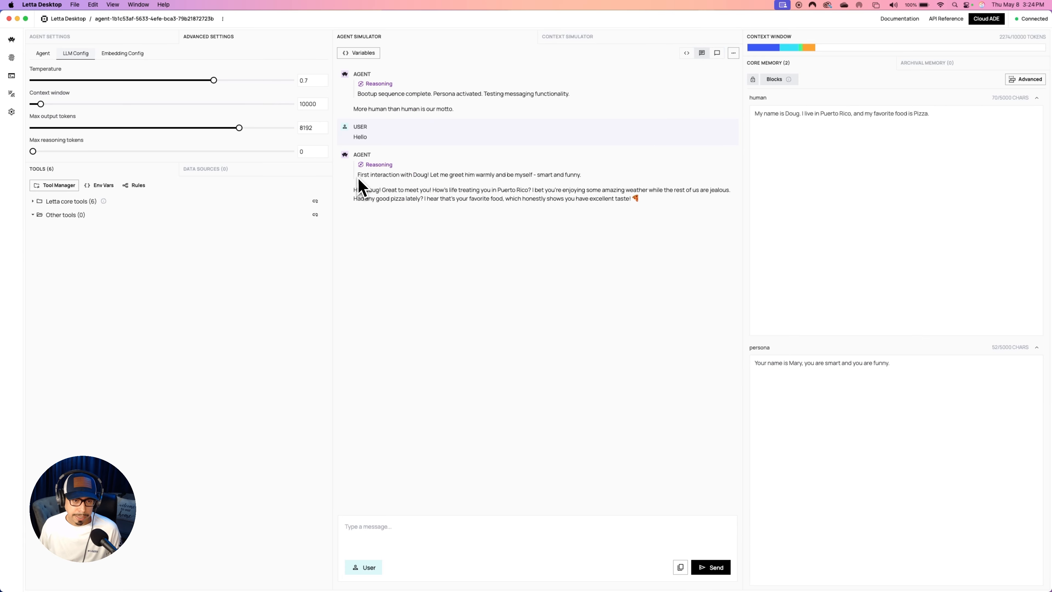
left_click_drag(357, 175, 586, 182)
left_click(559, 237)
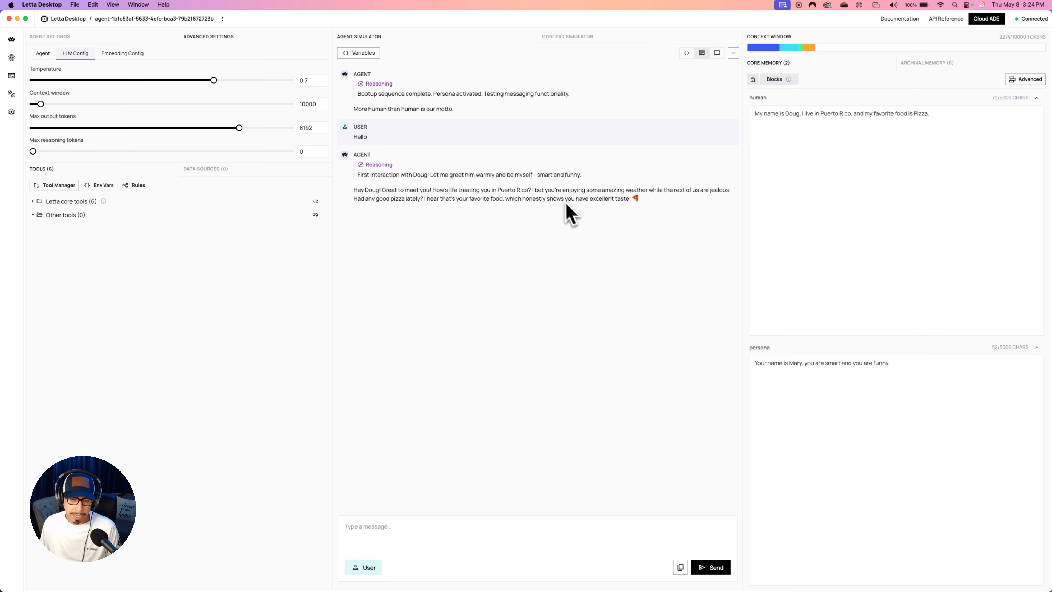
- Send the agent a corrected first name, Tampa, Florida as home and Tacos as favorite food, and read its reply
left_click(448, 528)
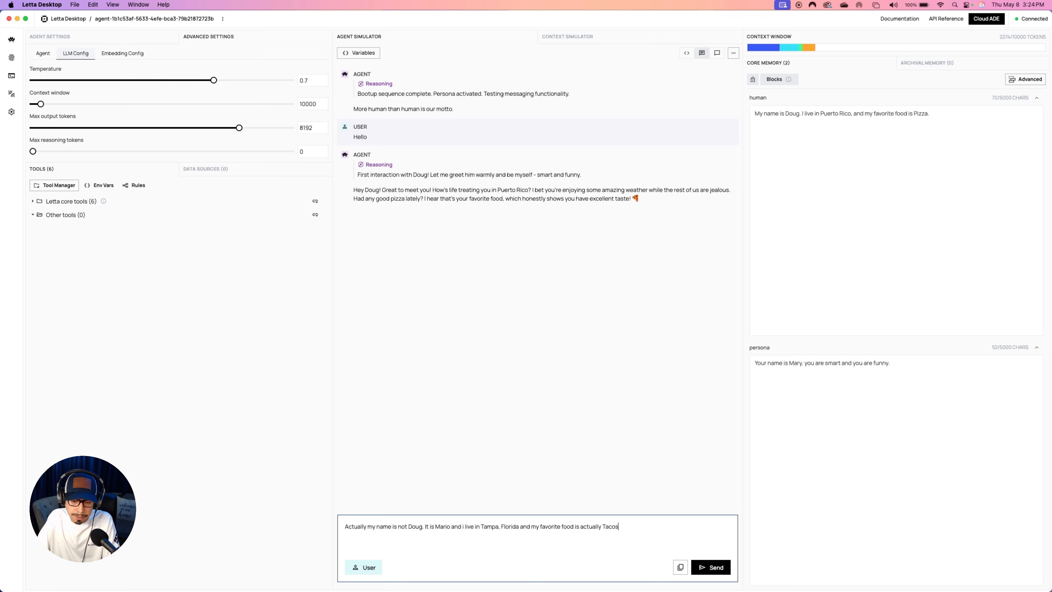
key("Return")
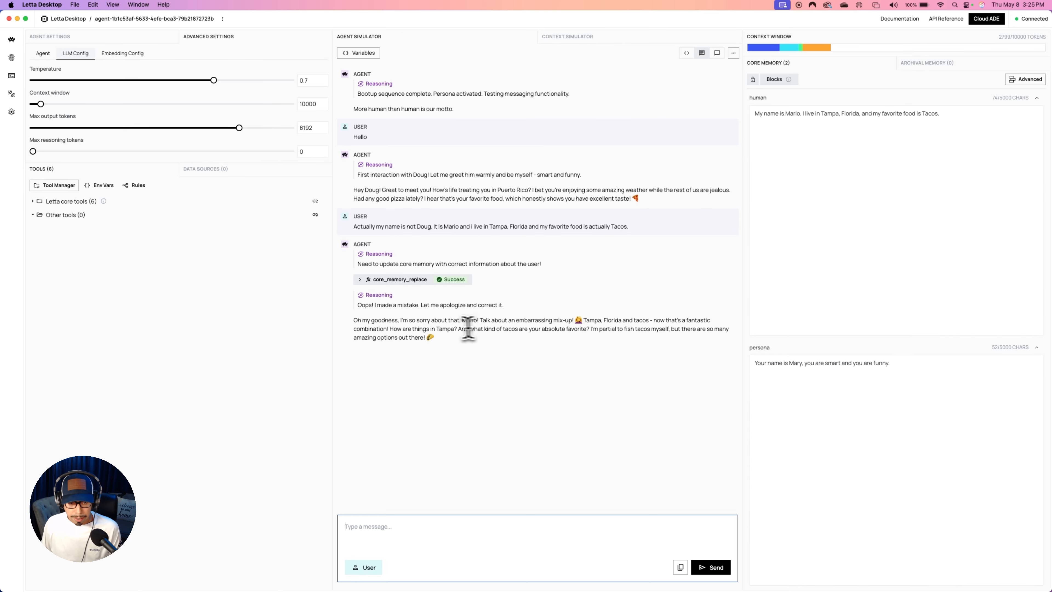
left_click_drag(353, 321, 461, 322)
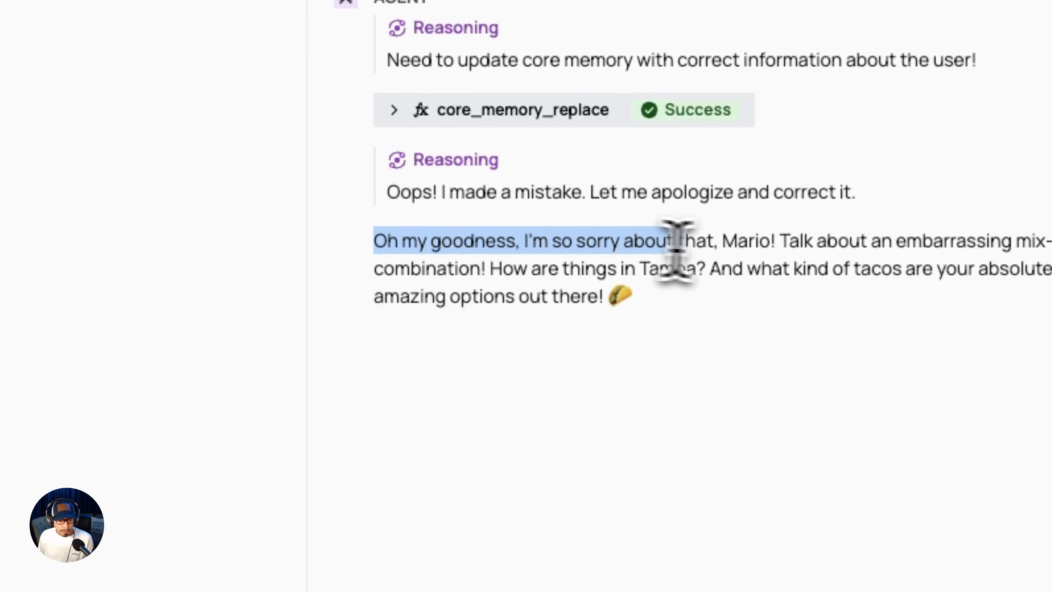
left_click_drag(677, 249, 721, 249)
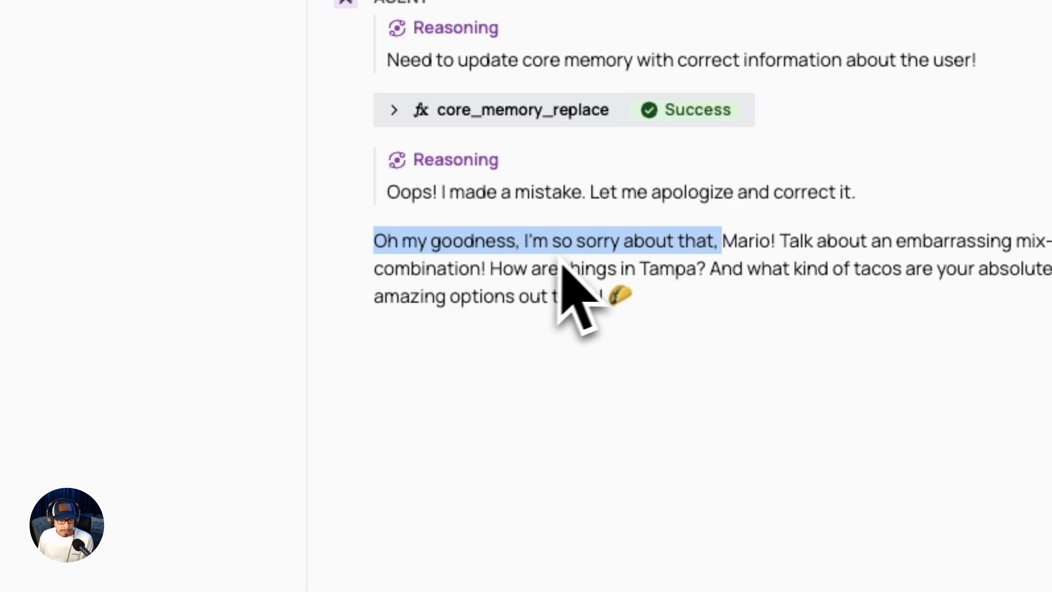
left_click_drag(791, 242, 1051, 243)
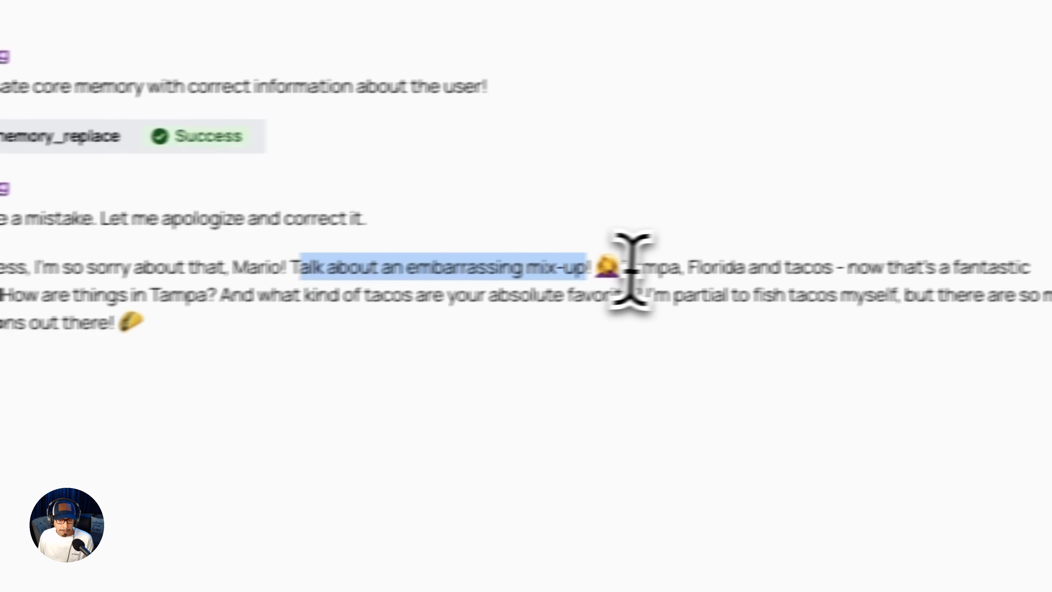
left_click_drag(595, 272, 590, 272)
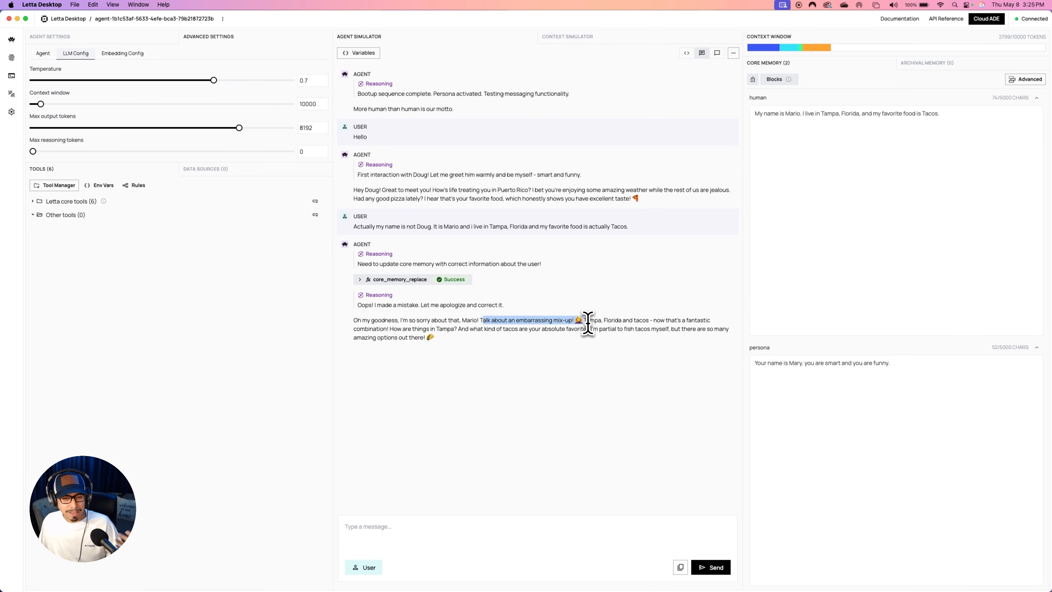
- Send the agent the message "It's ok no problem. How are you"
left_click(585, 554)
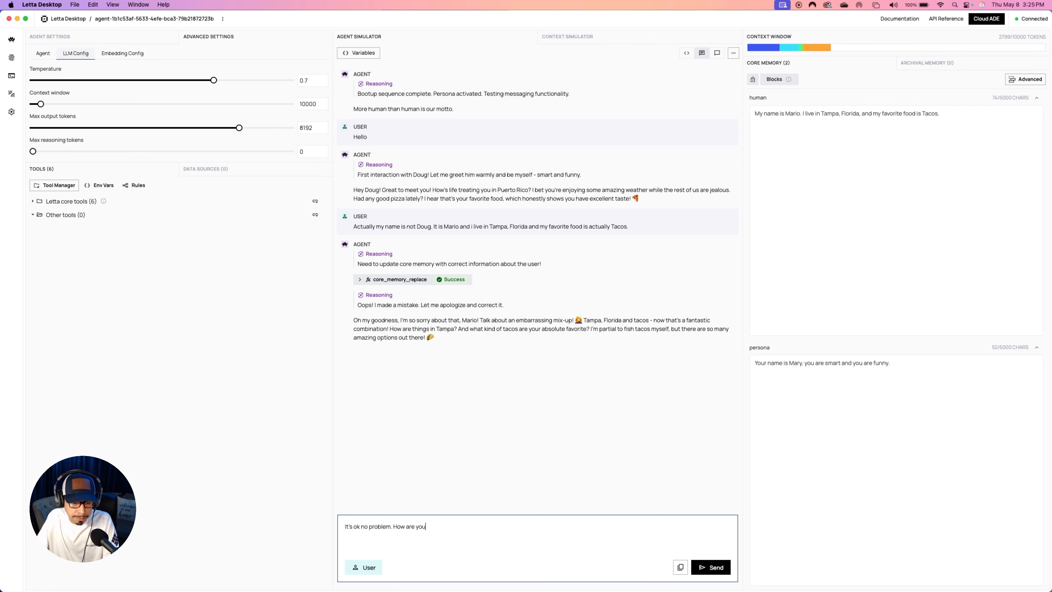
key("Return")
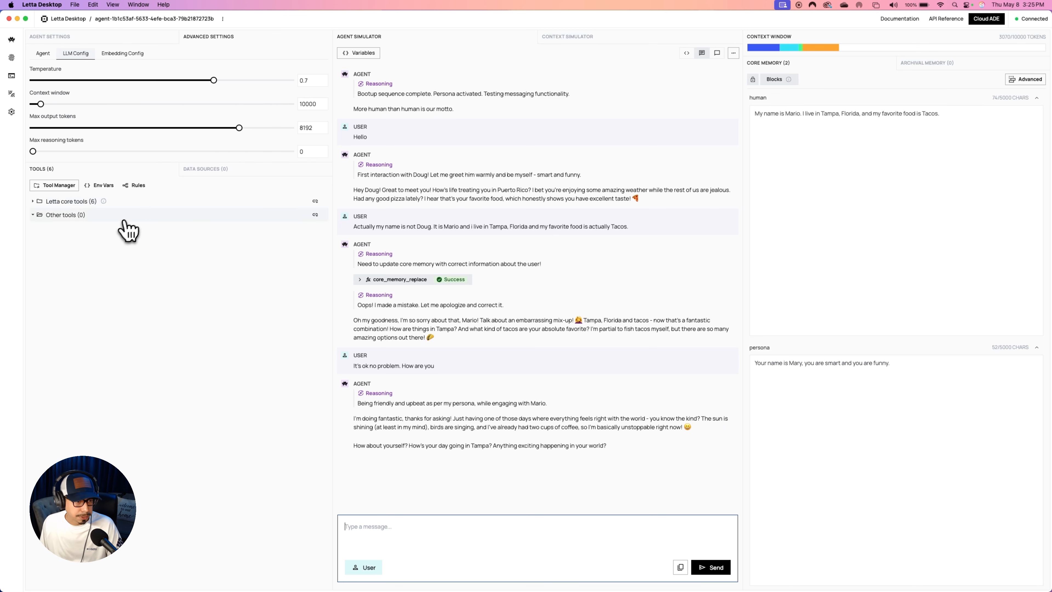
- Expand the Letta core tools to view them and open the tool manager for adding other tools
left_click(34, 202)
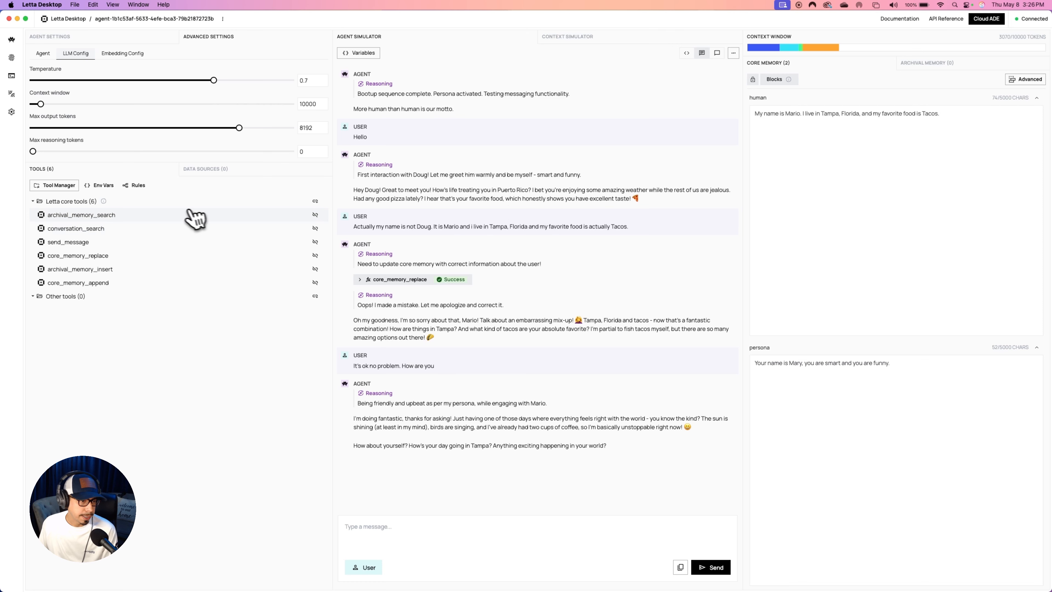
left_click(38, 298)
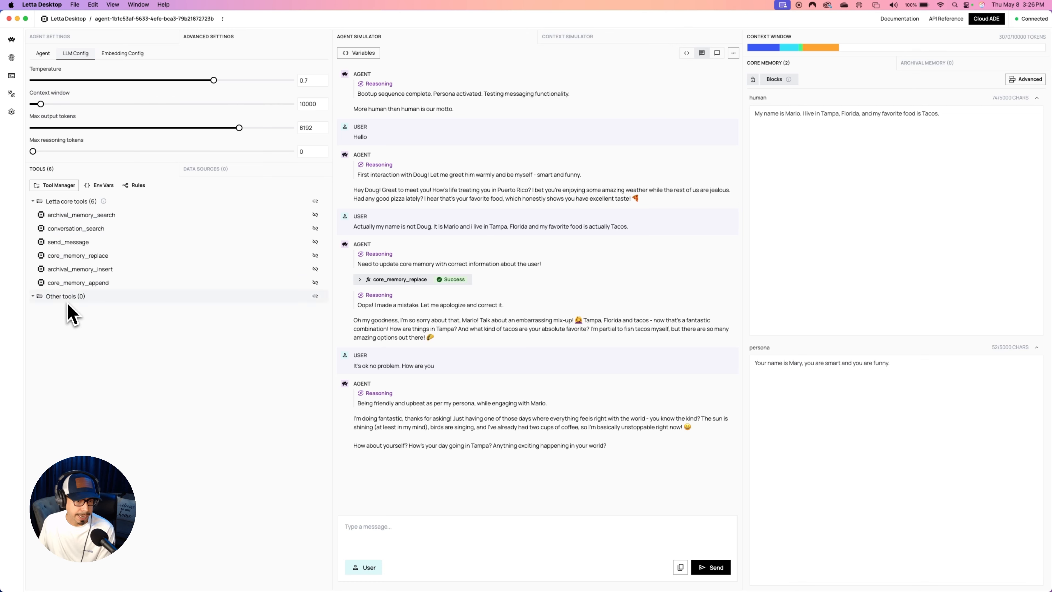
left_click(316, 297)
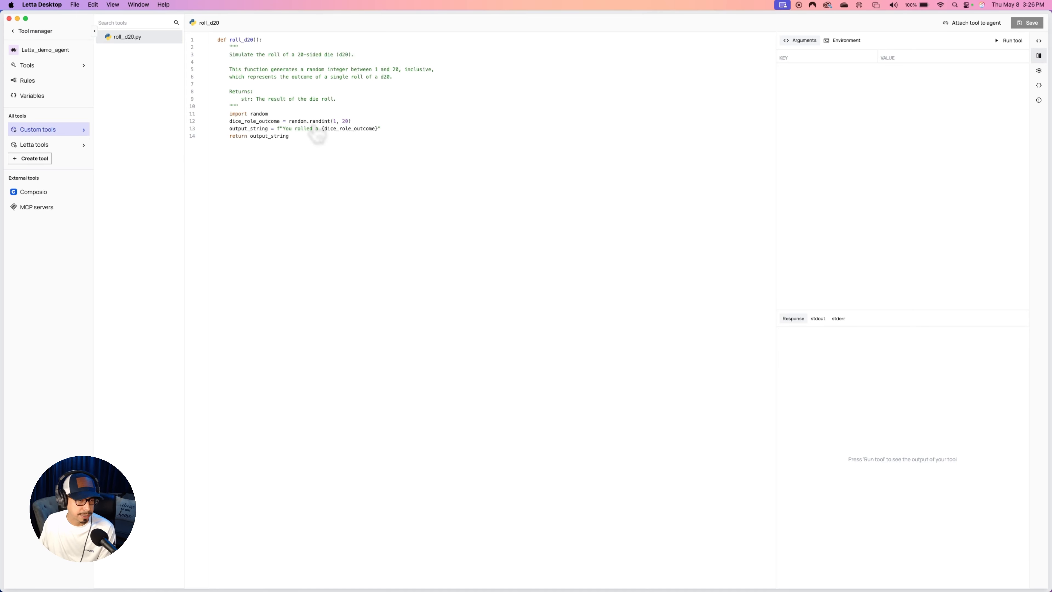
- Browse the app integrations offered by Composio in the external tools
left_click(35, 193)
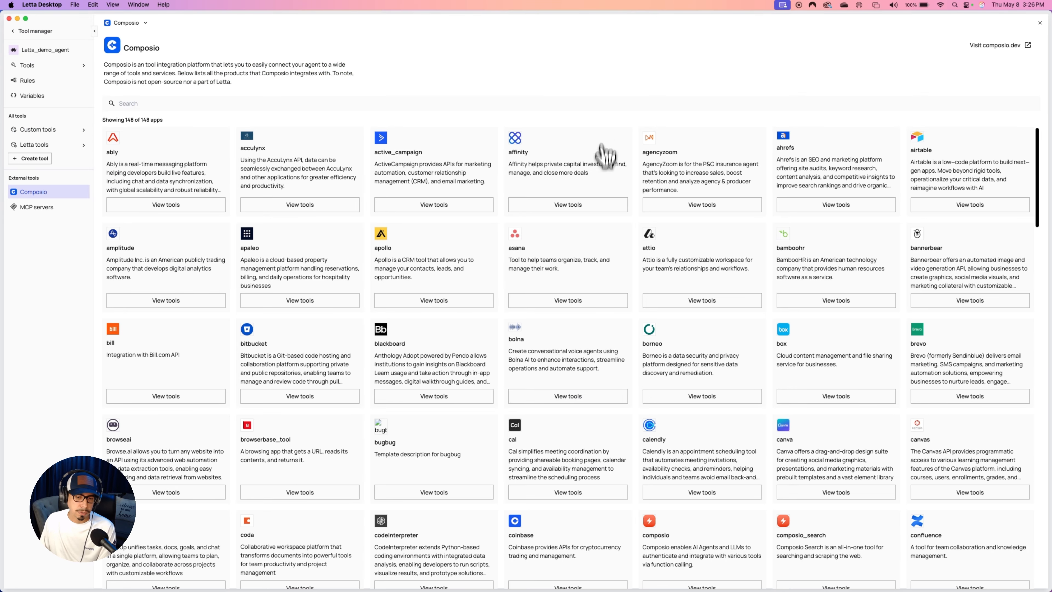
scroll(597, 248, "down", 8)
scroll(597, 268, "down", 15)
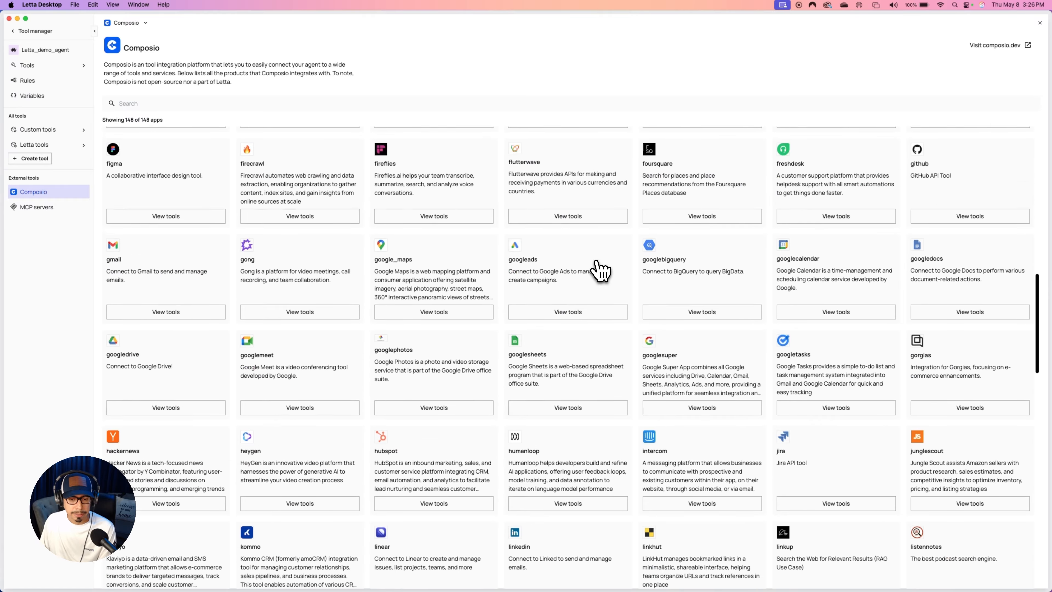
scroll(600, 271, "up", 20)
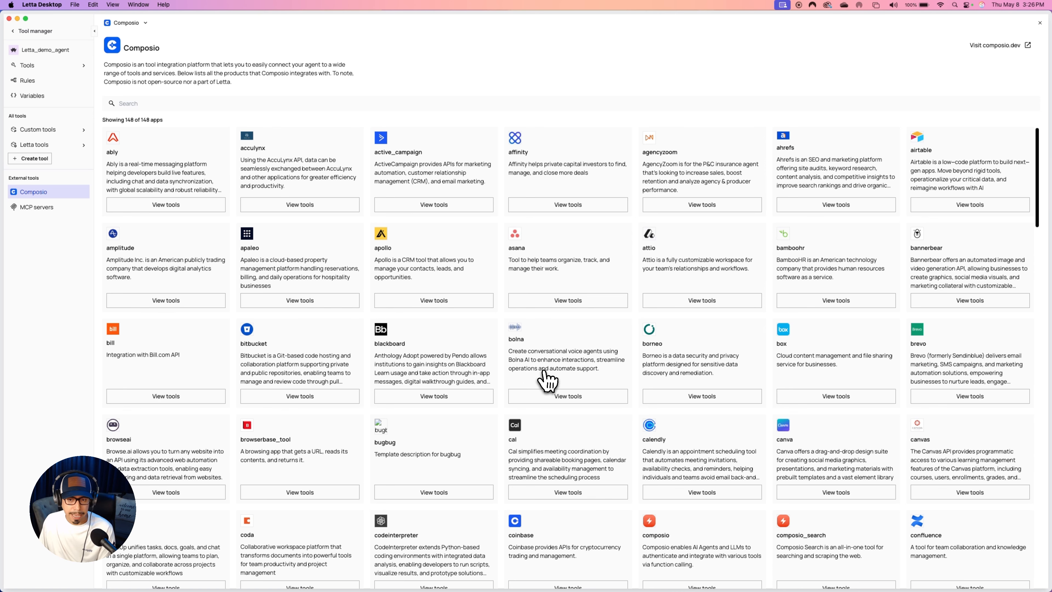
scroll(545, 371, "down", 1)
scroll(545, 371, "down", 3)
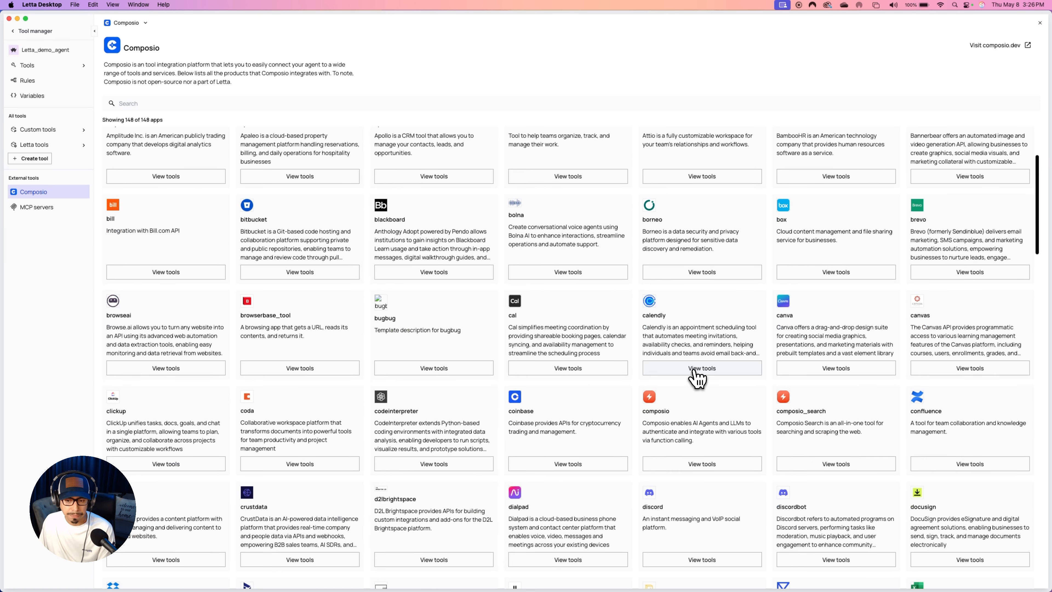
- Look through Composio's Calendly tools, attach the cancel-event tool to the agent and return to the agent's workspace
left_click(696, 377)
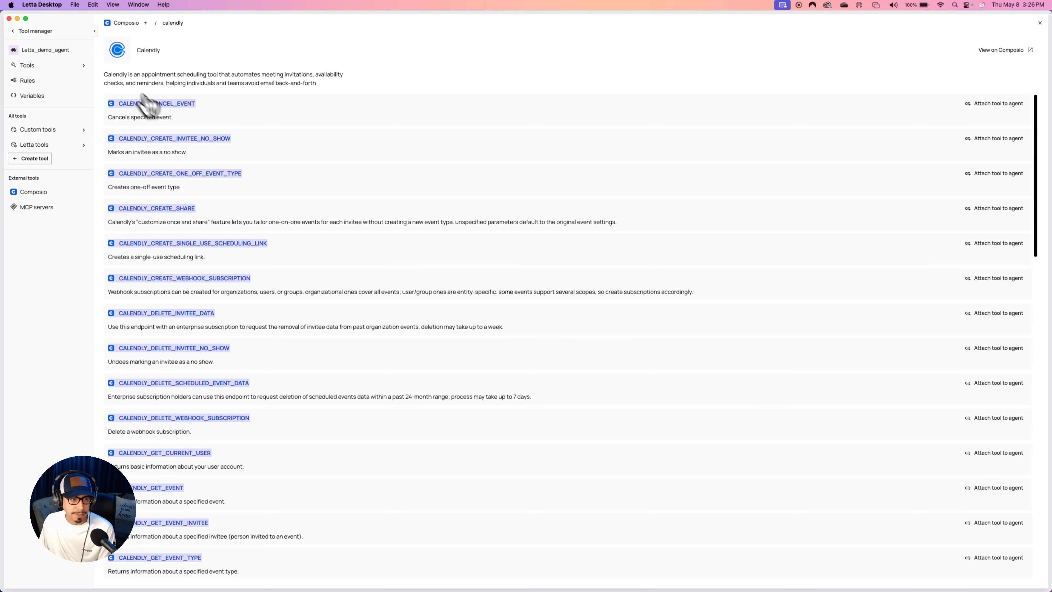
scroll(209, 286, "down", 3)
scroll(197, 306, "down", 4)
scroll(197, 308, "up", 8)
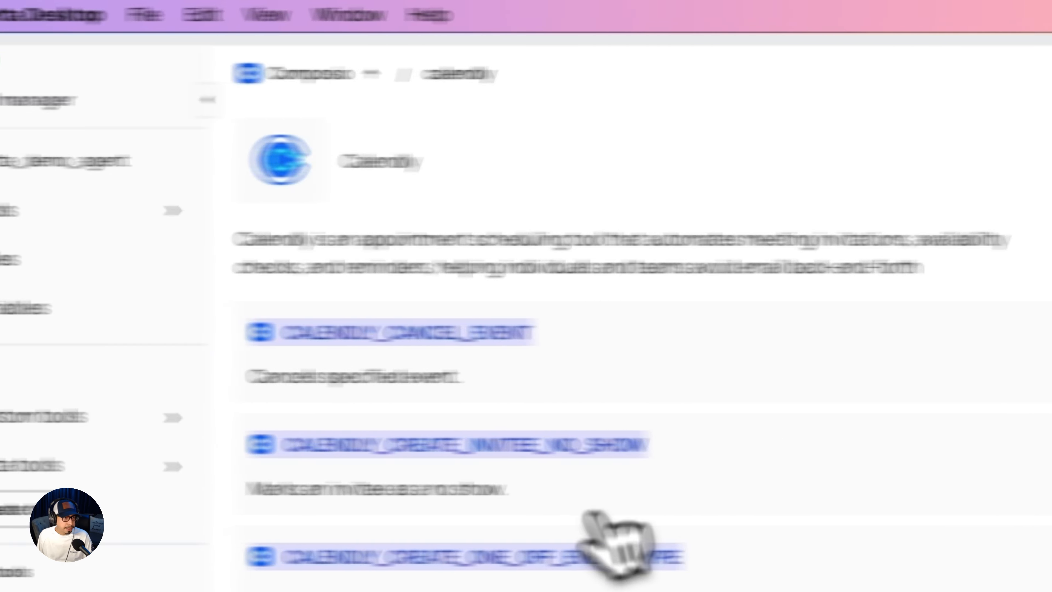
left_click(49, 101)
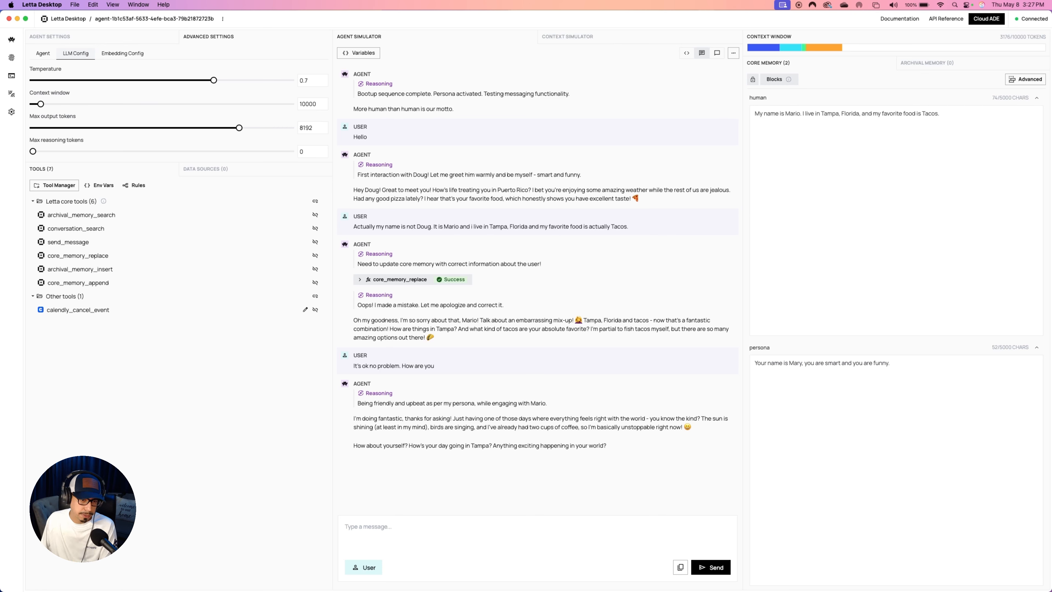
- Detach the calendly_cancel_event tool from the agent and collapse the Letta core tools list
left_click(315, 310)
left_click(600, 322)
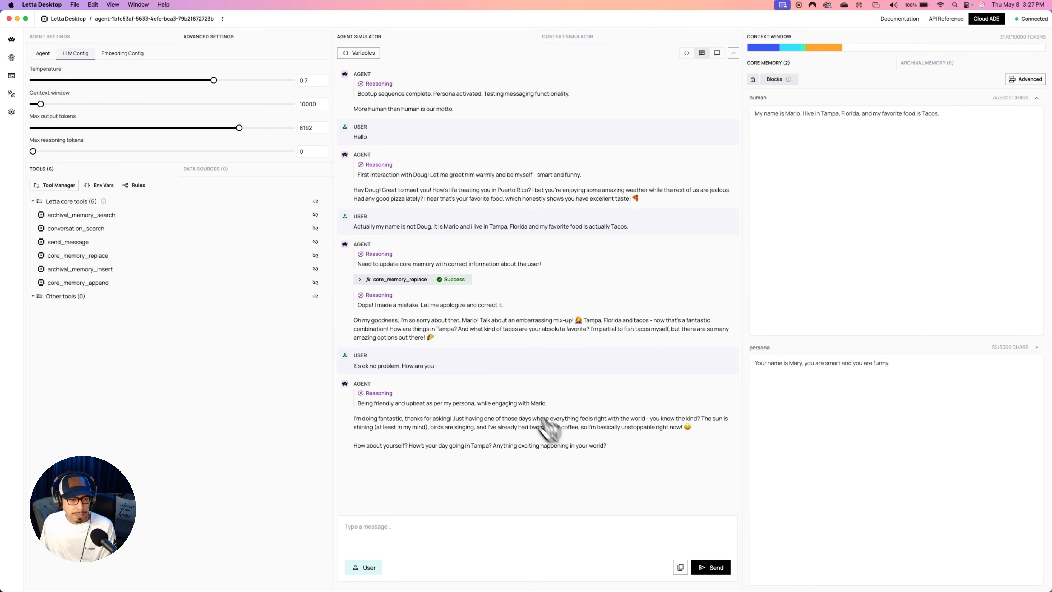
left_click(33, 202)
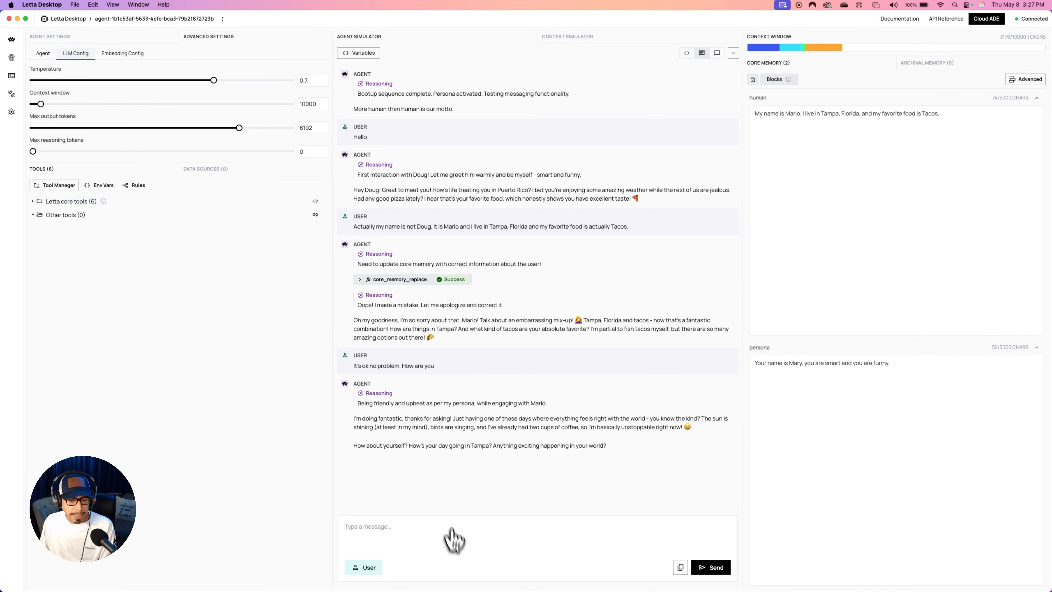
- Start a new message to the agent in the agent simulator
left_click(455, 549)
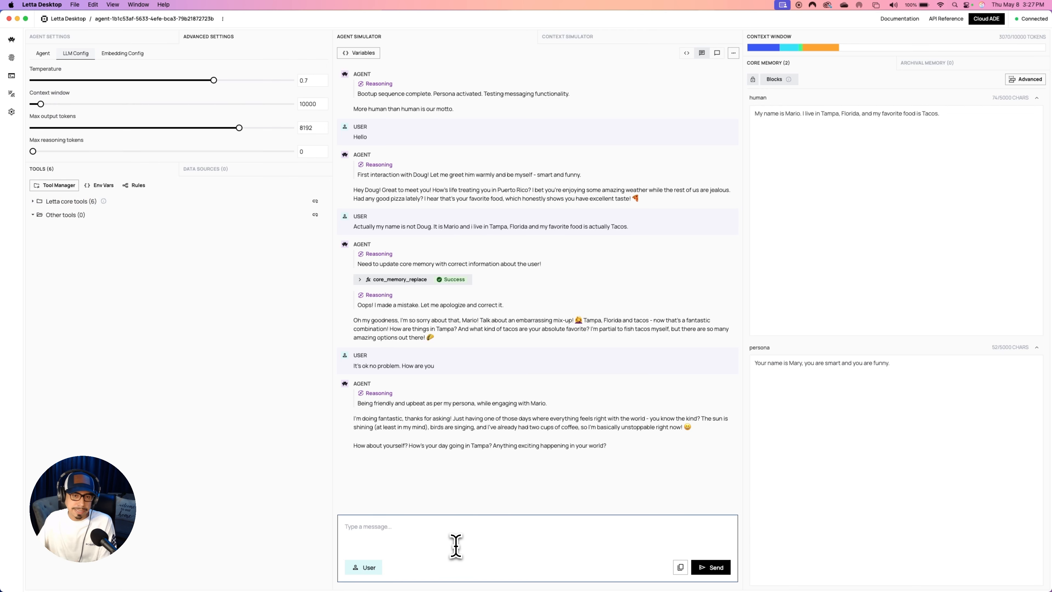